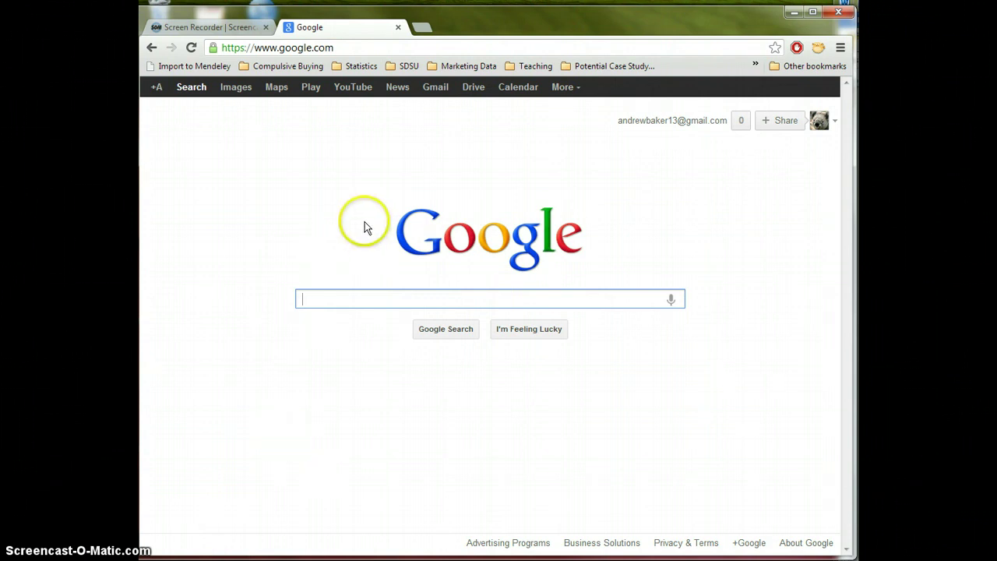
Go to sdsubusiness.qualtrics to load the SDSU Qualtrics login page
click(333, 47)
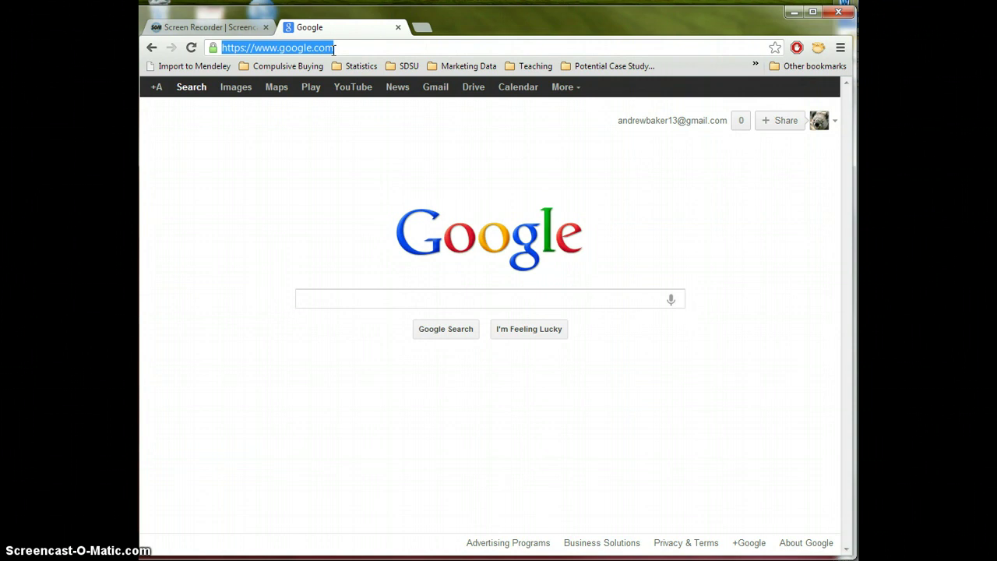
text(sdsubu)
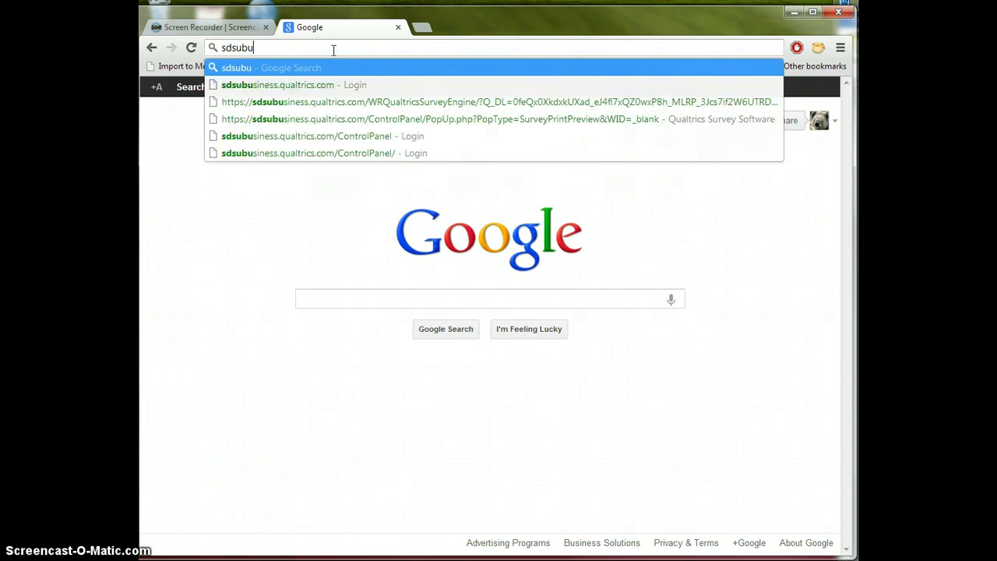
text(siness.)
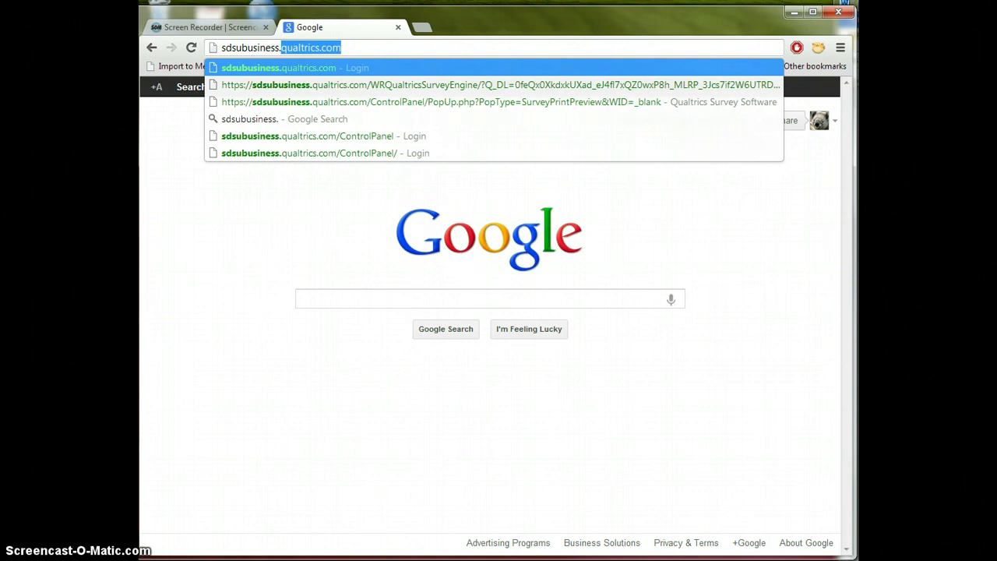
text(qua)
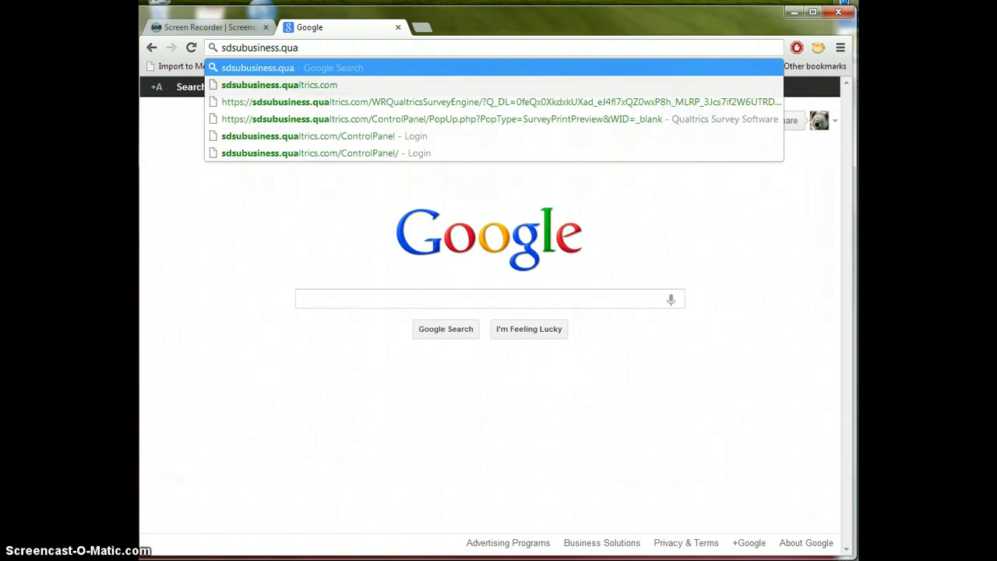
text(ltrics.com)
key(Return)
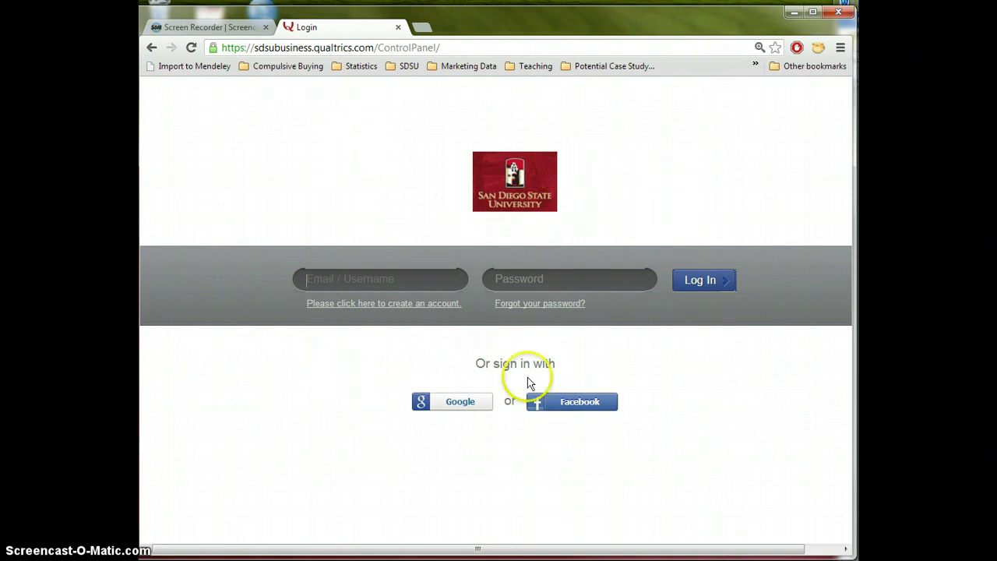
Open qualtrics.com and log in to the Qualtrics account
click(437, 47)
text(qualtrics)
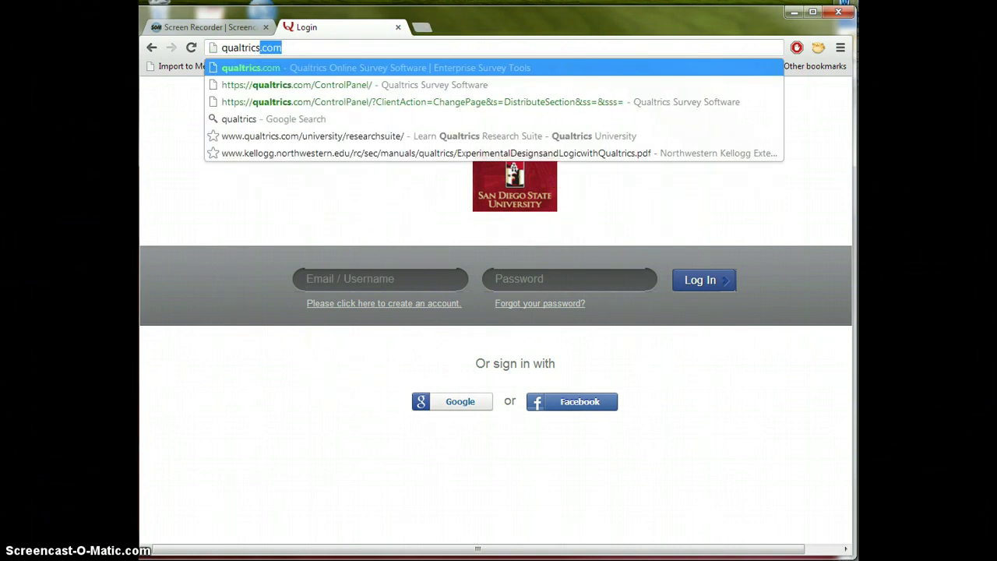
key(Return)
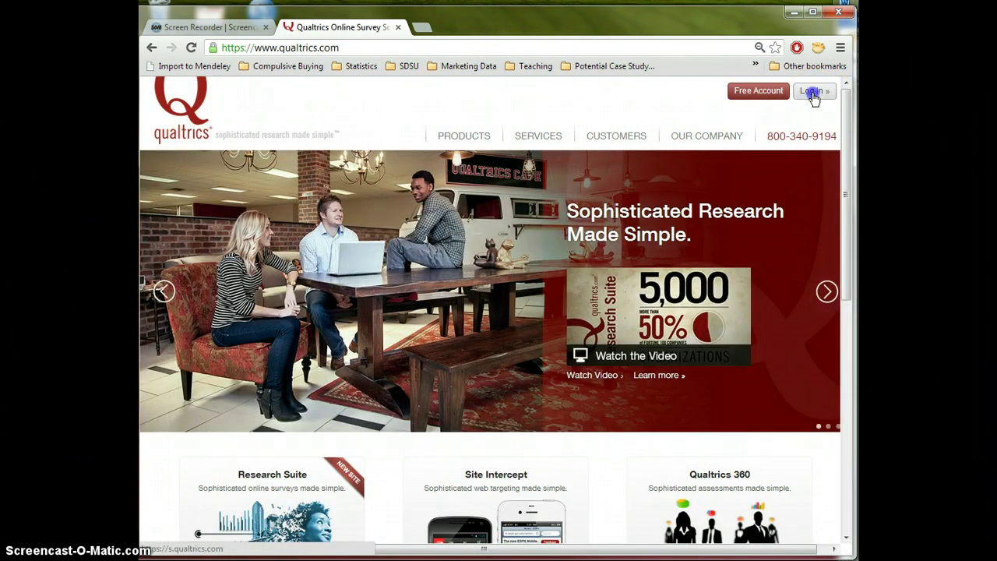
click(812, 92)
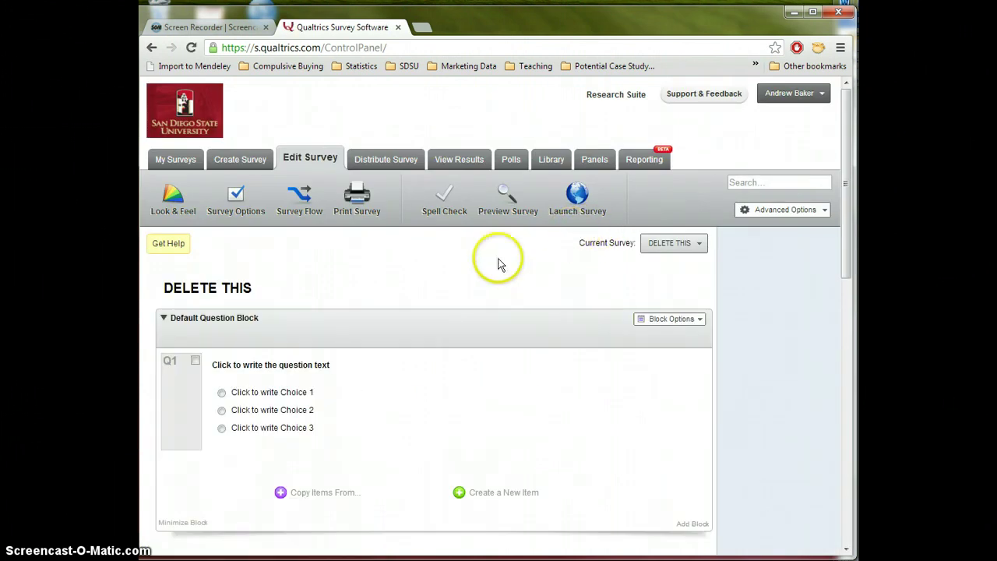
Go to the Create Survey page, after checking the existing surveys list
click(233, 163)
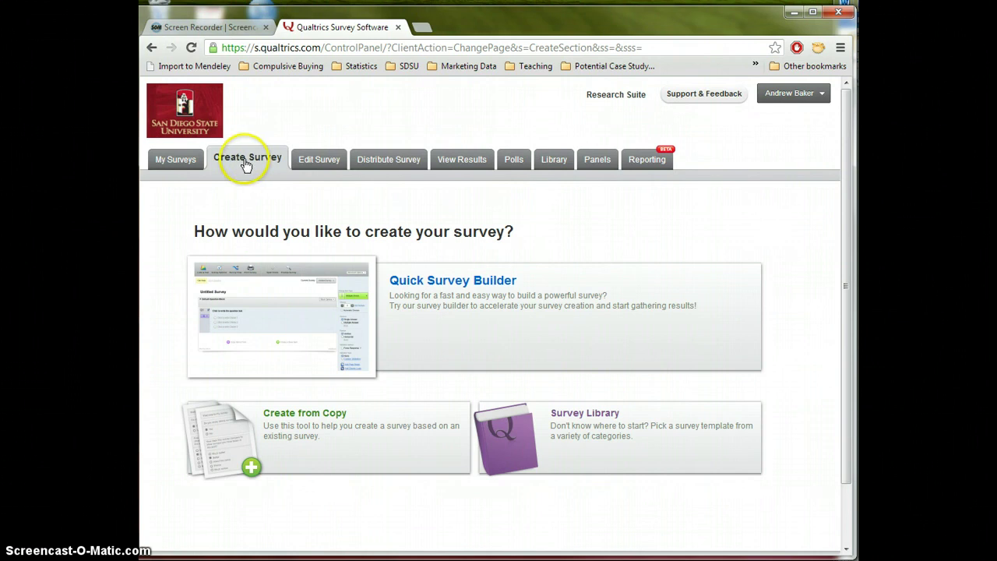
click(178, 164)
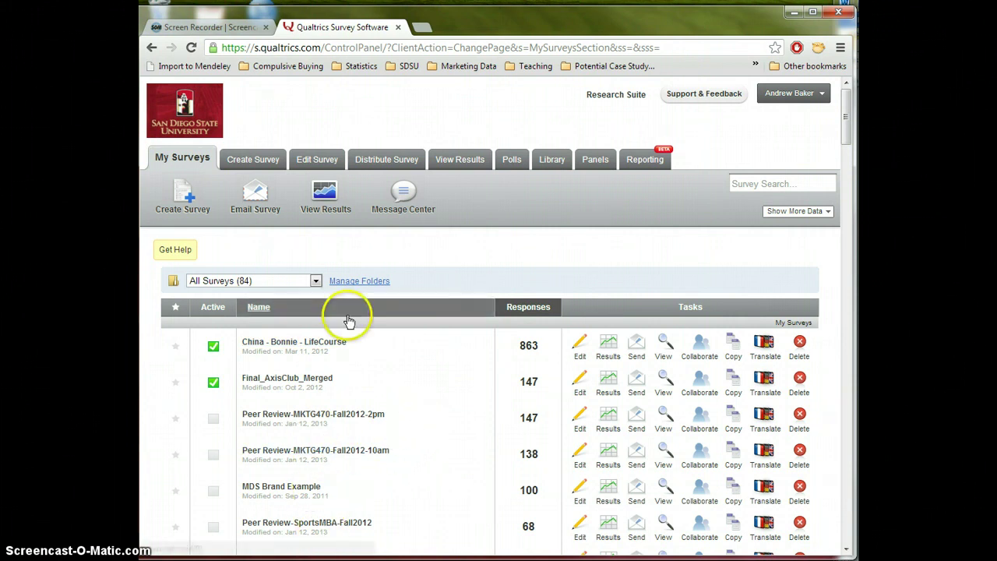
click(256, 163)
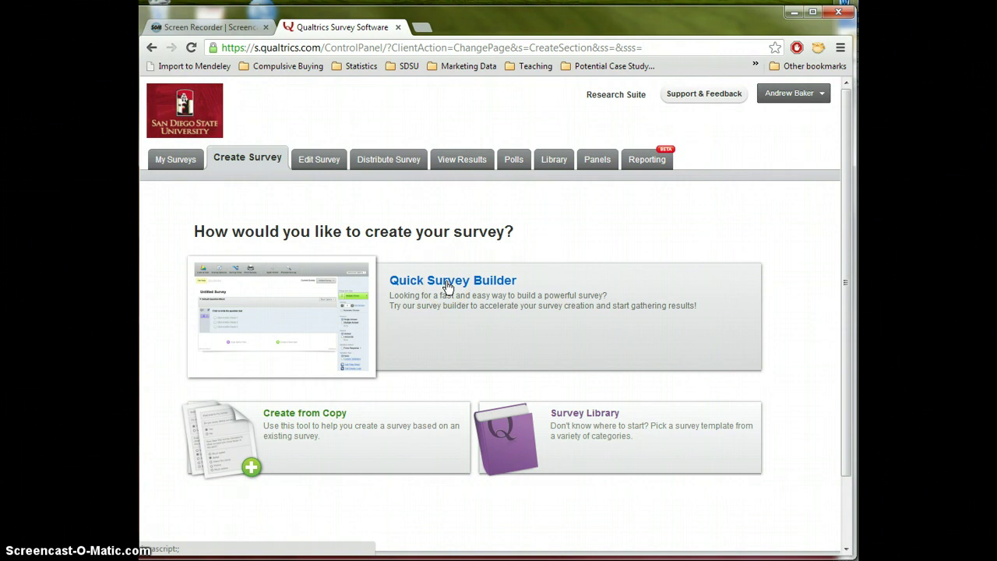
Build a new survey from scratch named 'DELETE THIS SOON' in the MKT Res. Class folder
click(447, 284)
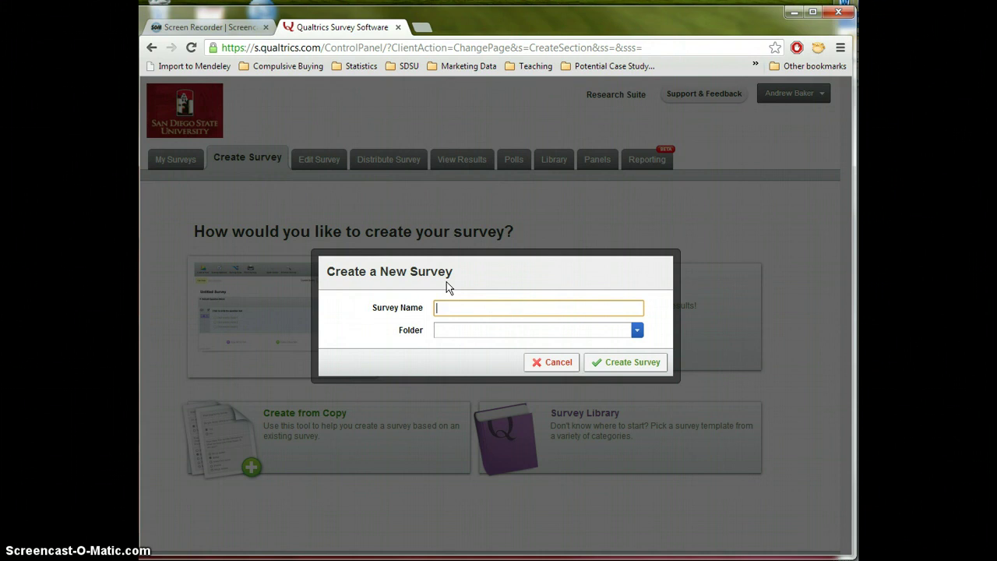
text(DELETE THIS SOON)
click(637, 332)
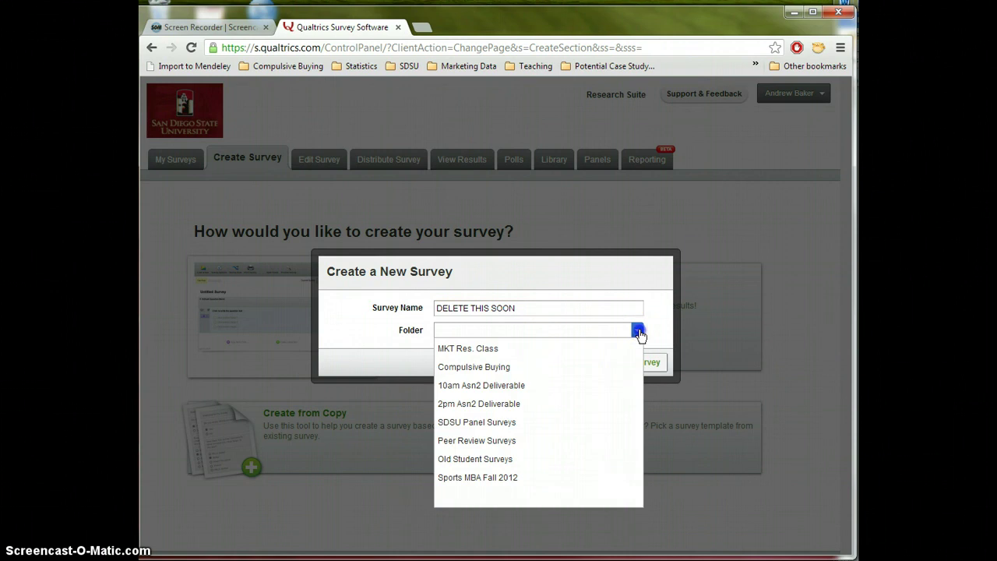
click(491, 349)
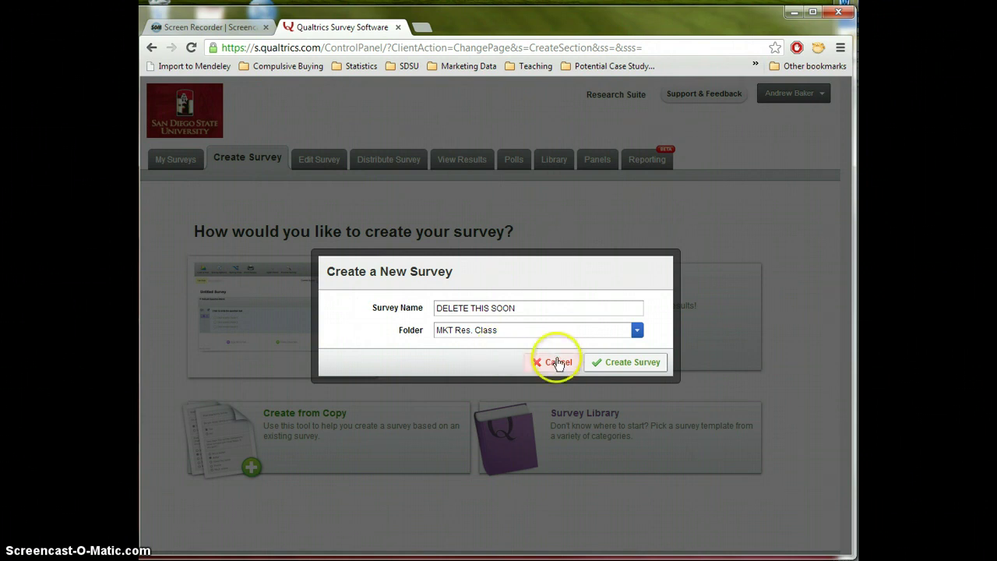
click(631, 363)
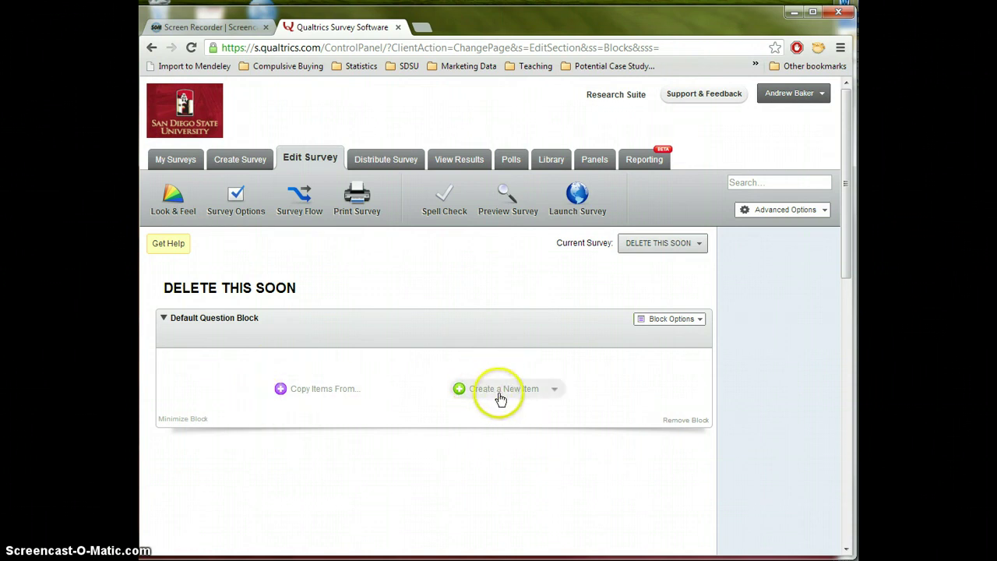
Add Q1, a three-choice multiple-choice question, to the Default Question Block
click(505, 391)
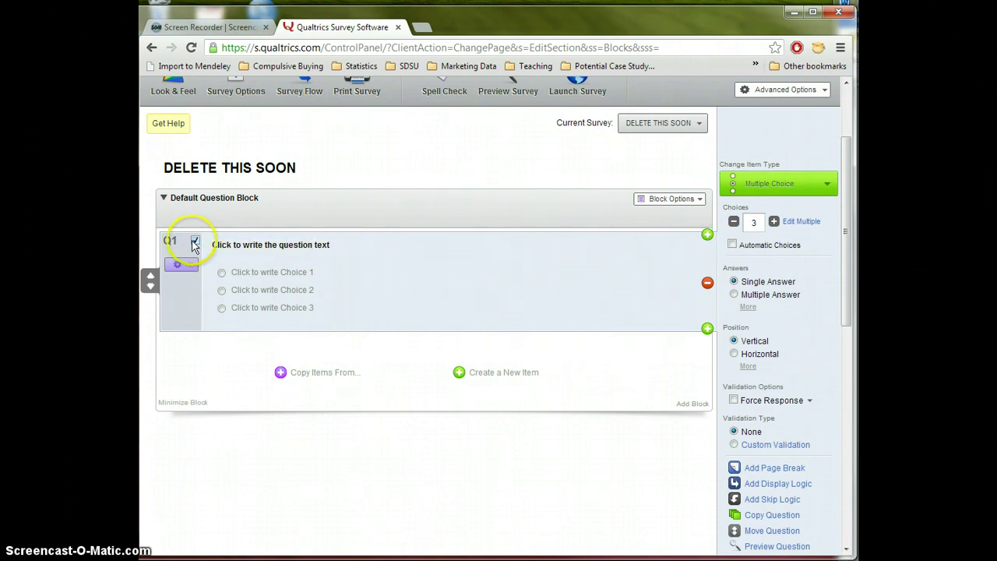
click(288, 250)
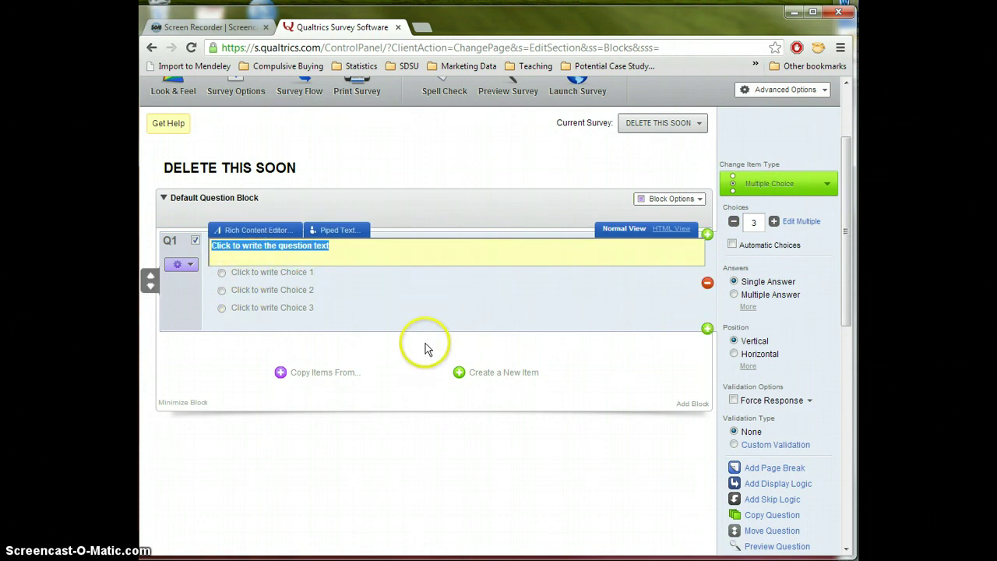
click(597, 363)
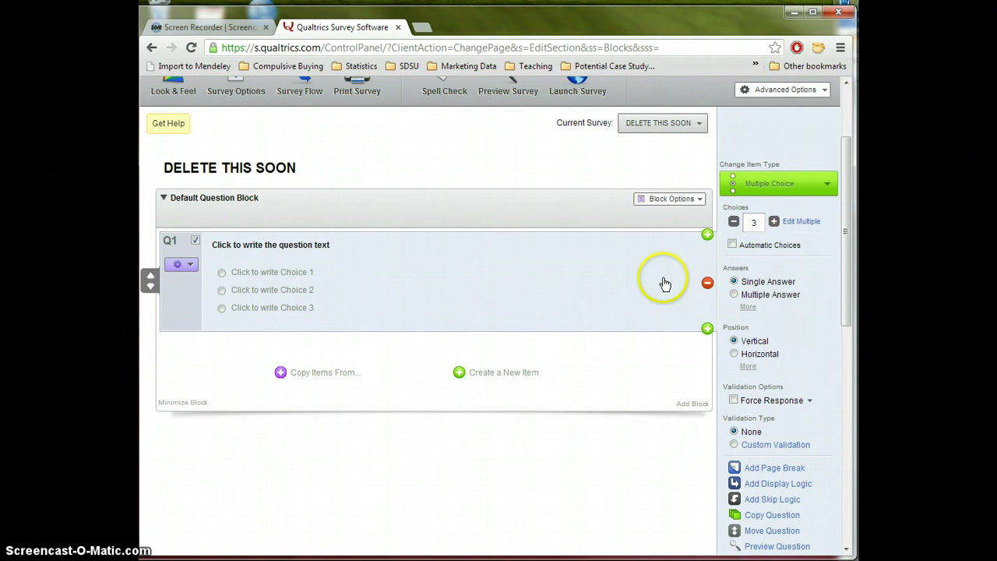
click(386, 289)
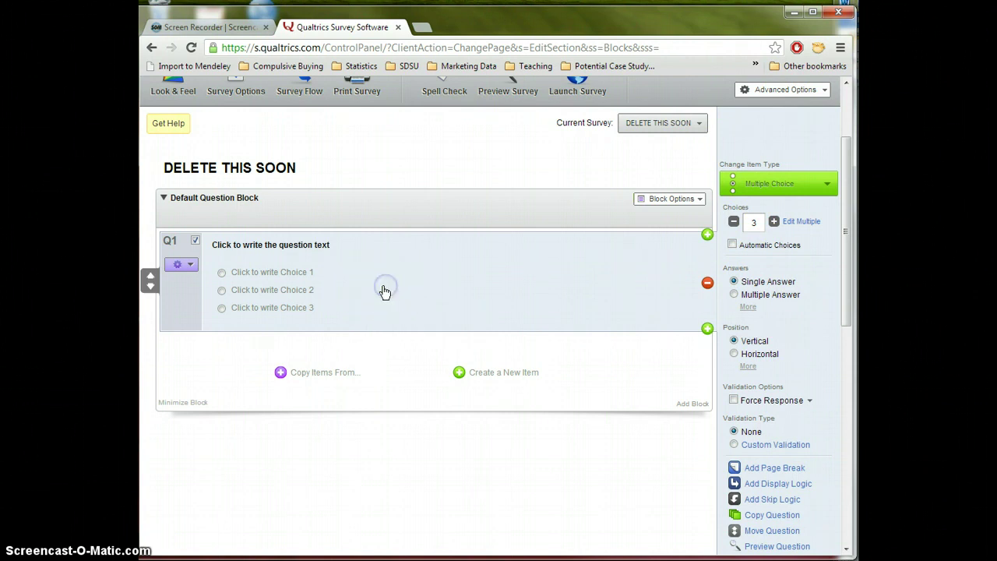
click(411, 292)
Make Q1 a Descriptive Text item reading 'Here I could write up a wonderful introduction.', labelled Intro
click(817, 192)
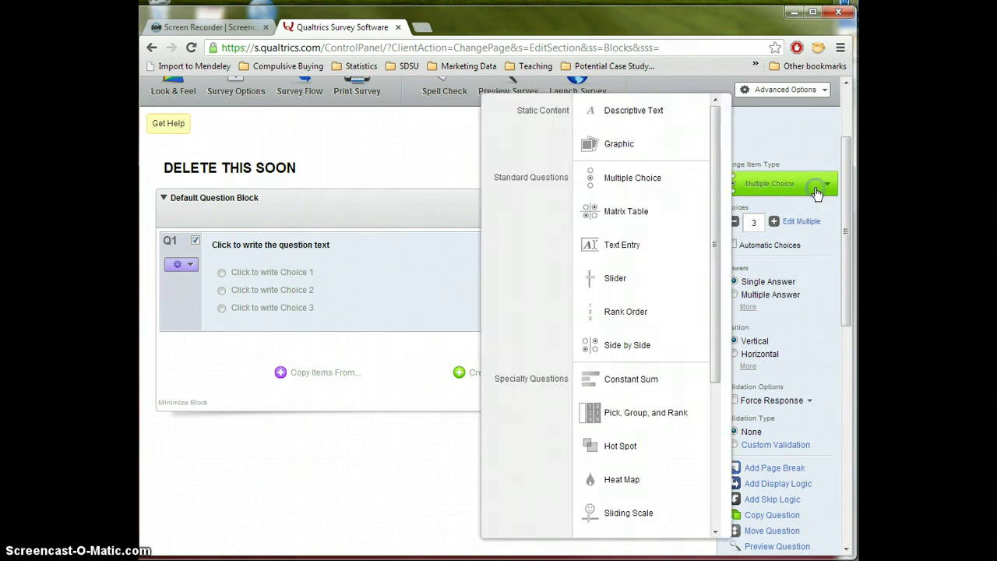
drag(711, 141, 719, 117)
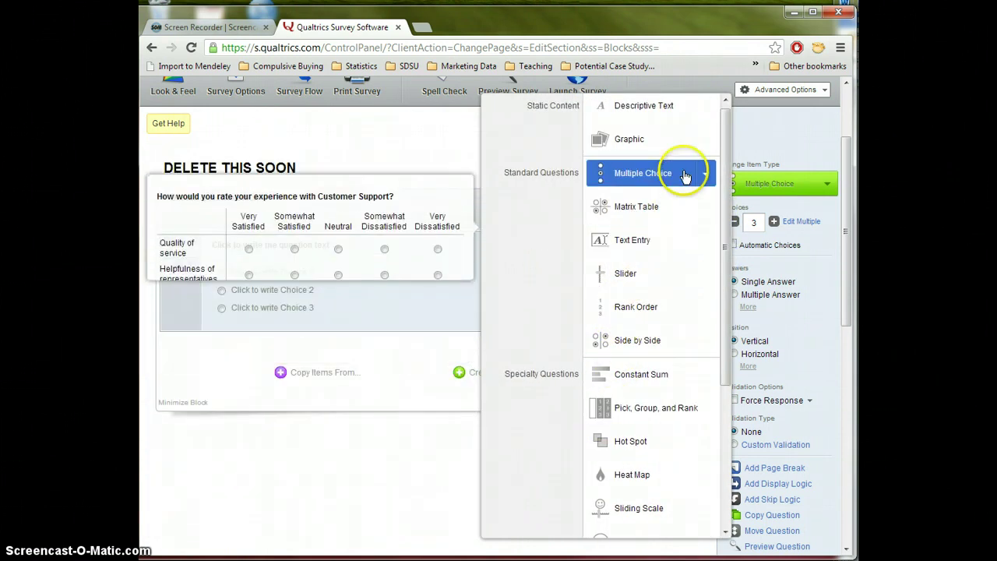
click(640, 115)
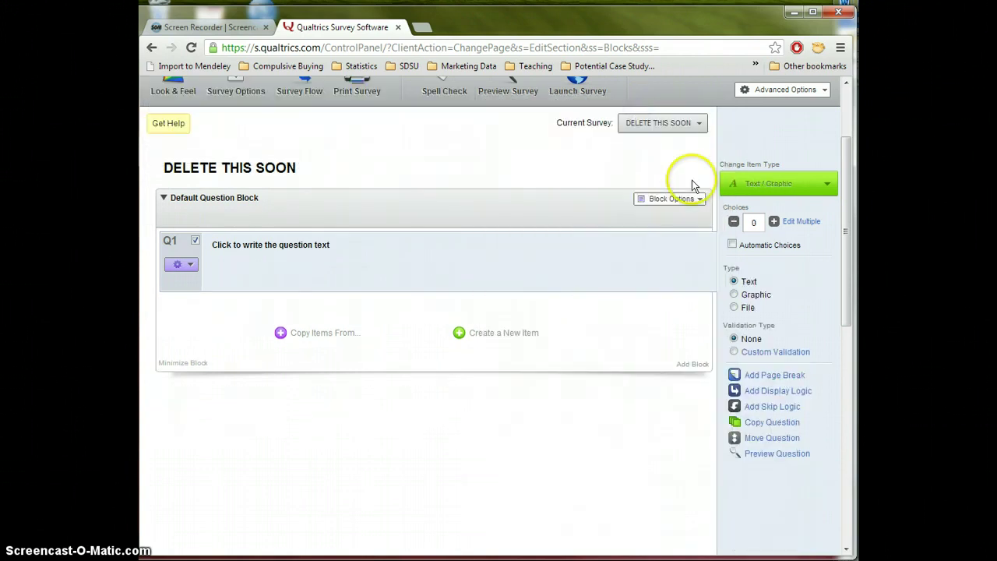
click(293, 255)
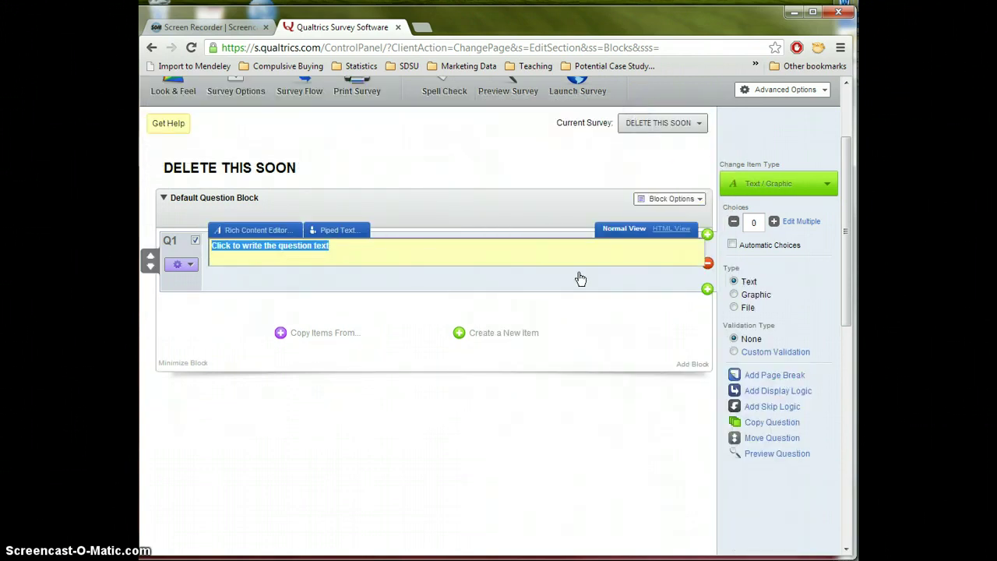
text(Her)
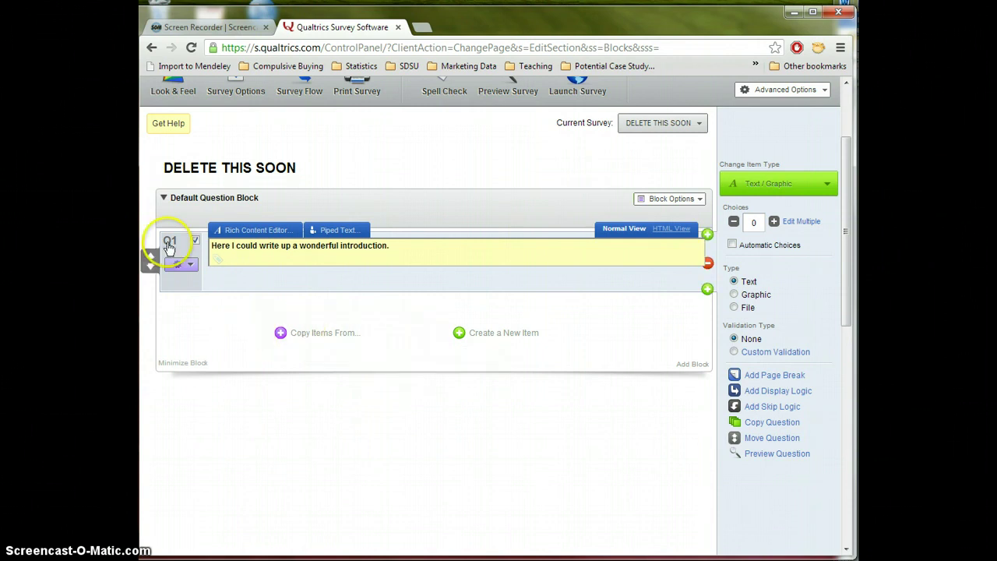
click(173, 246)
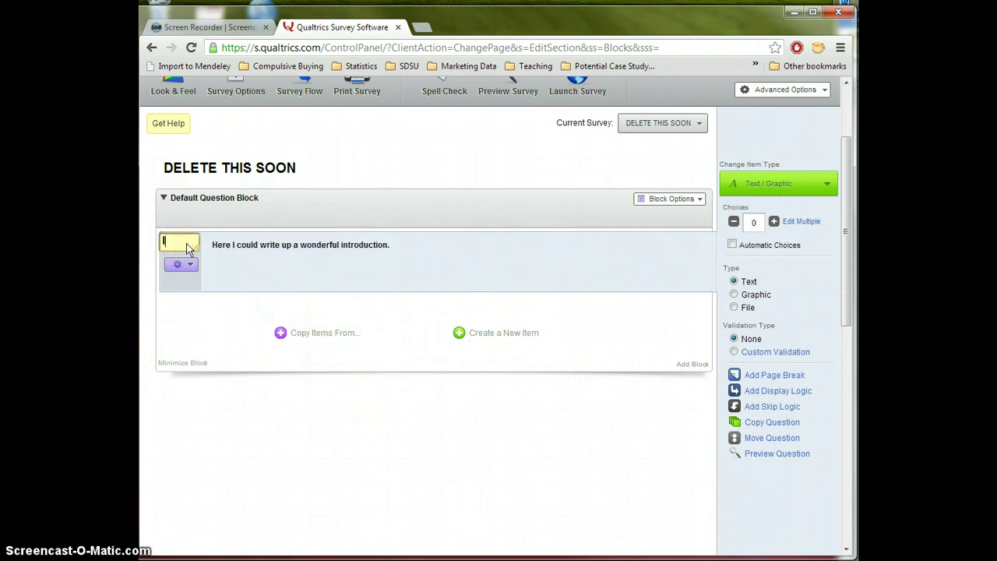
click(380, 252)
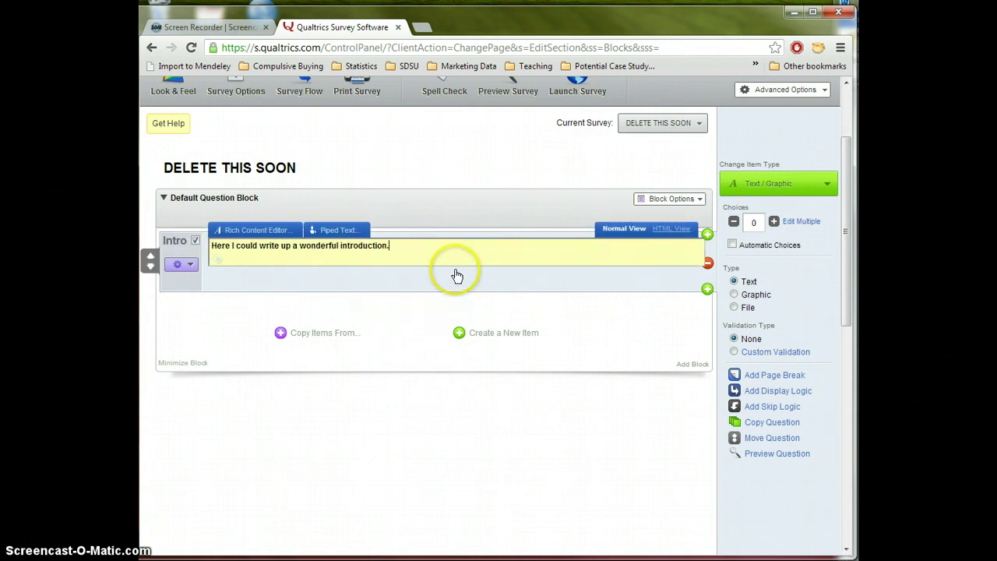
Format the whole intro sentence as bold, 14pt and centred in the rich-text editor
click(252, 231)
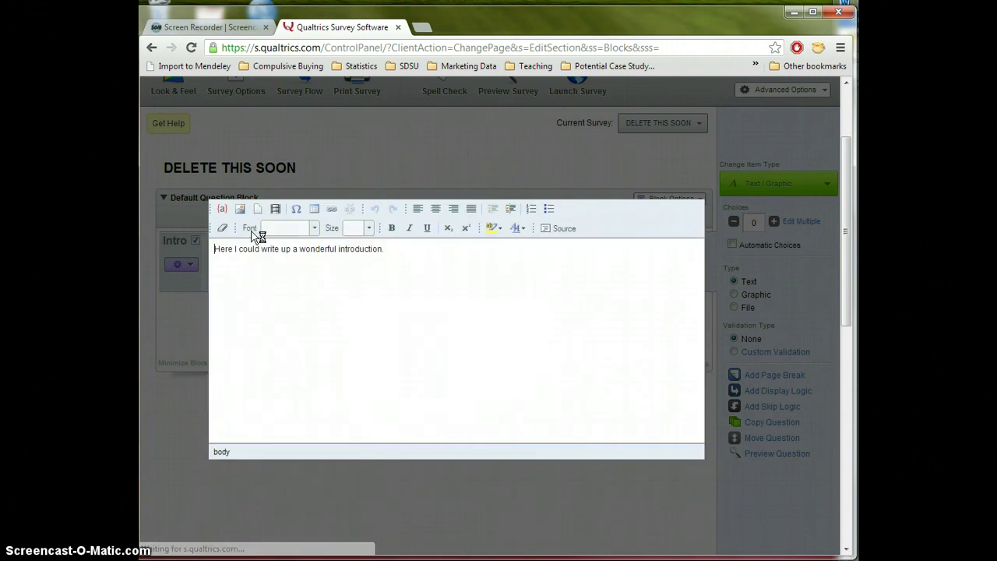
drag(403, 249, 159, 258)
click(393, 228)
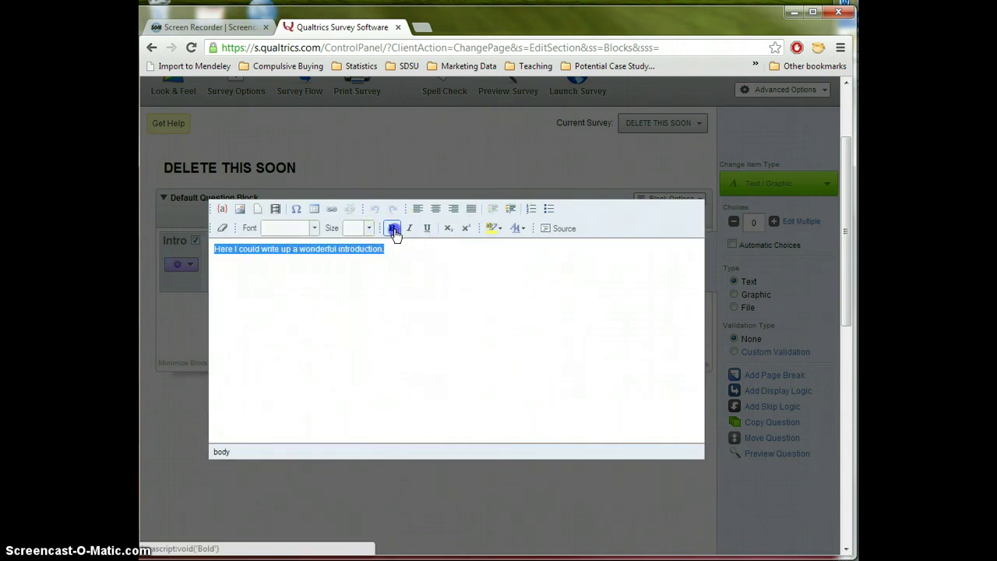
click(369, 227)
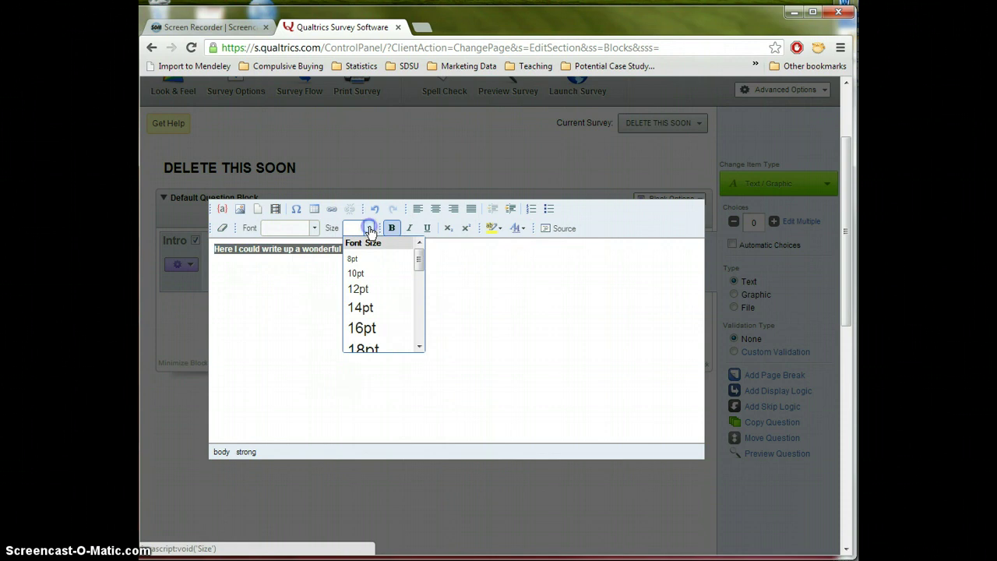
click(376, 308)
click(436, 209)
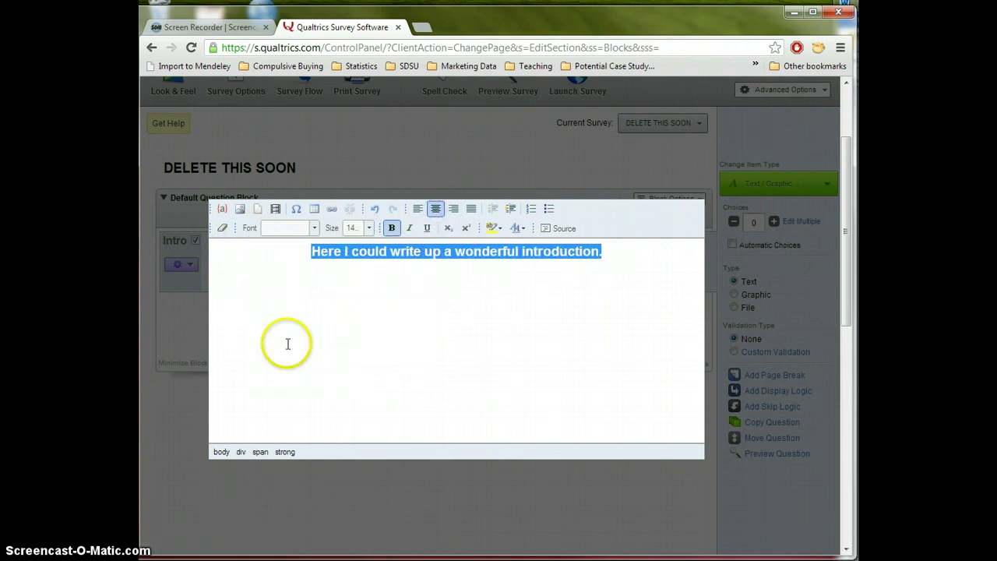
click(510, 518)
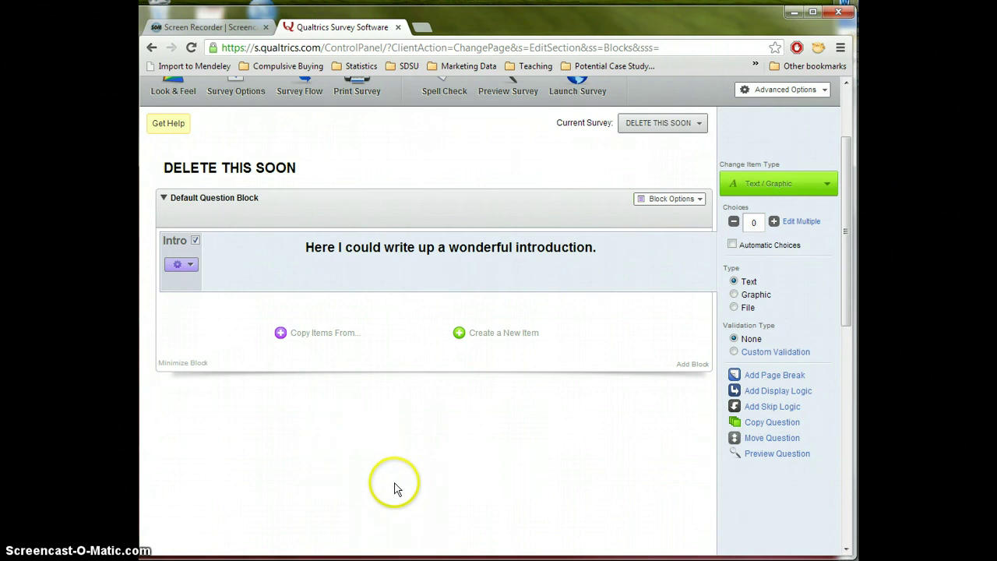
Add Q2 reading 'How much do you agree with the following statement:' and 'I love marketing research.' on two lines
mouse_move(278, 283)
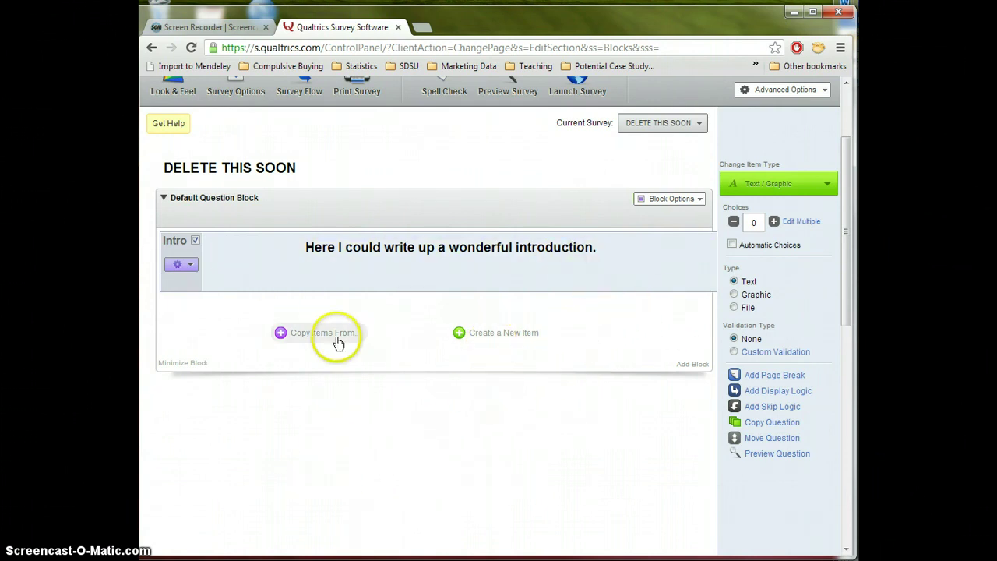
click(485, 335)
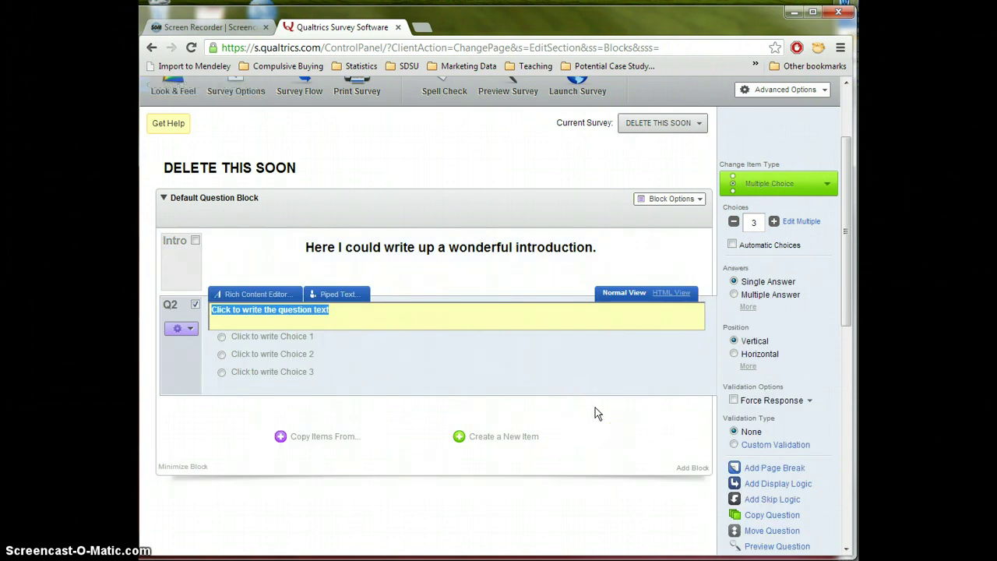
text(How)
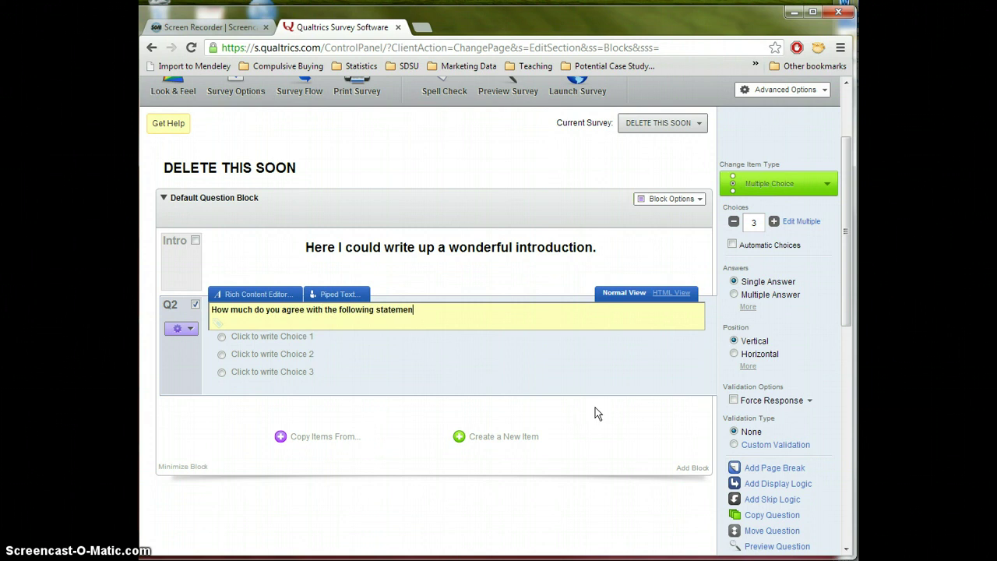
key(Return)
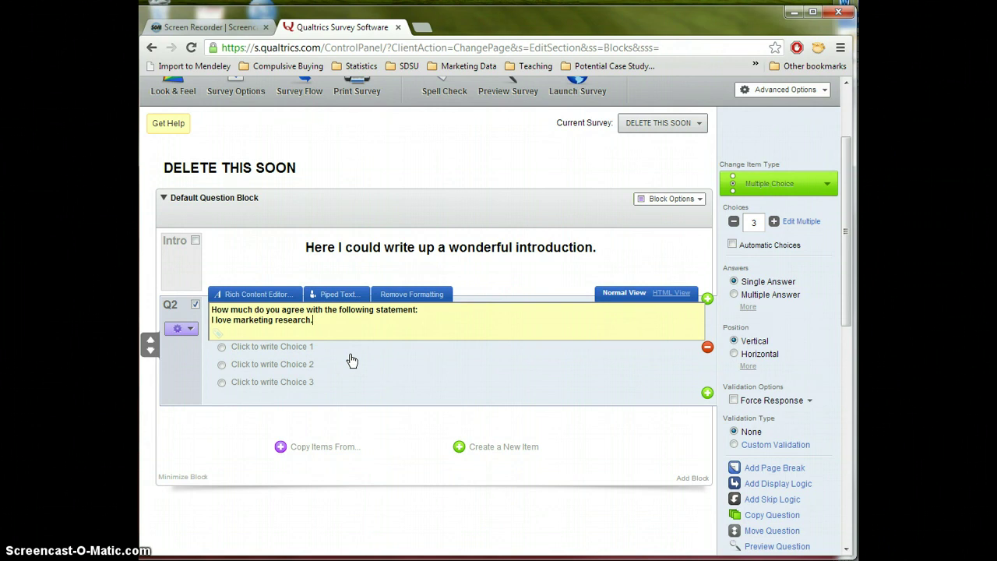
click(282, 350)
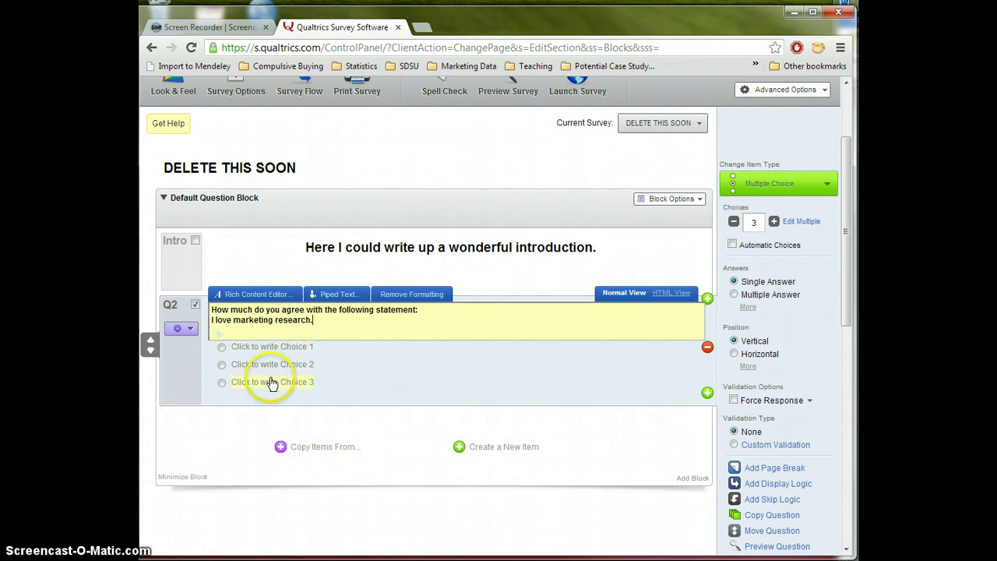
Expand Q2 to five answer choices and set the first one to 'Strongly Disagree'
click(773, 222)
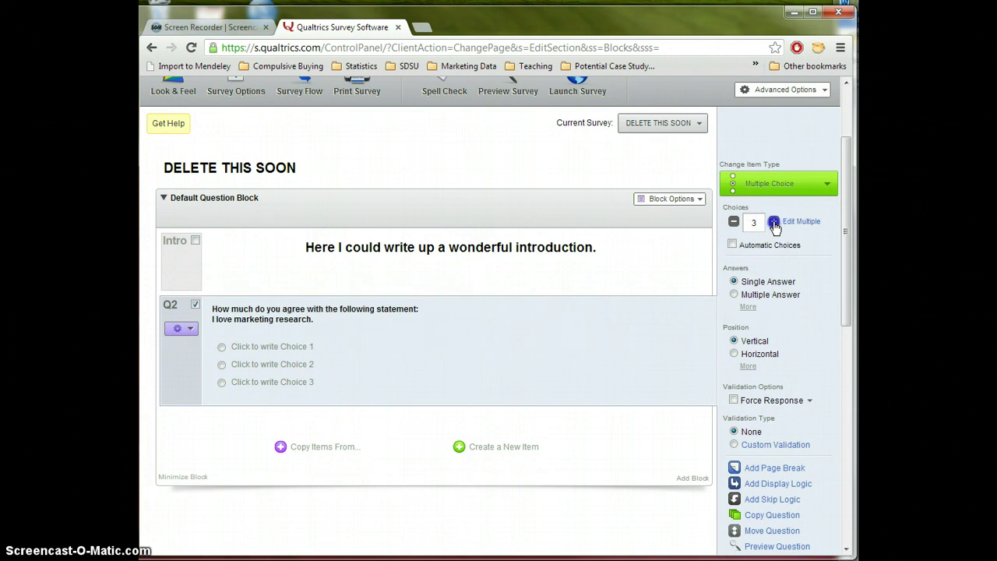
click(773, 223)
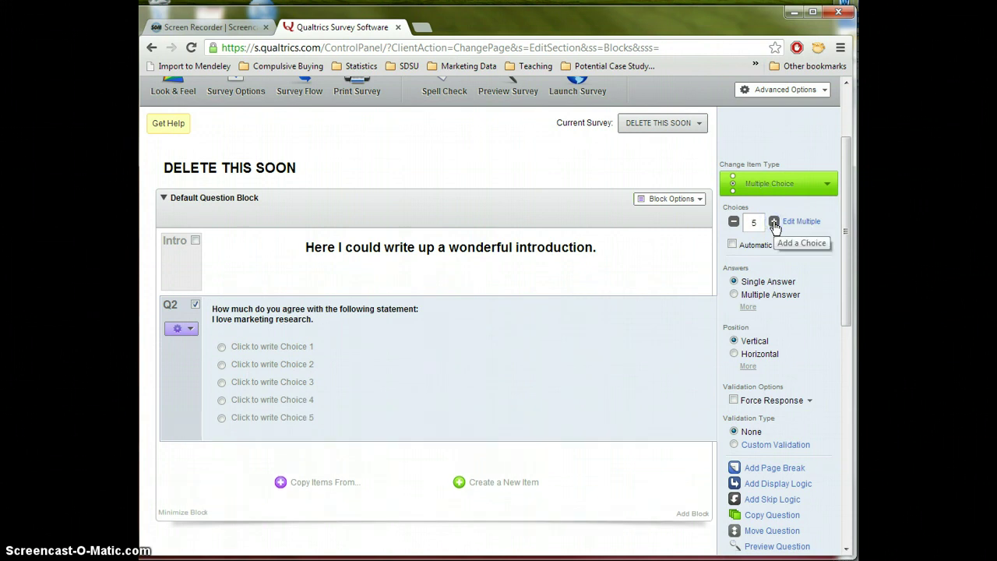
click(255, 349)
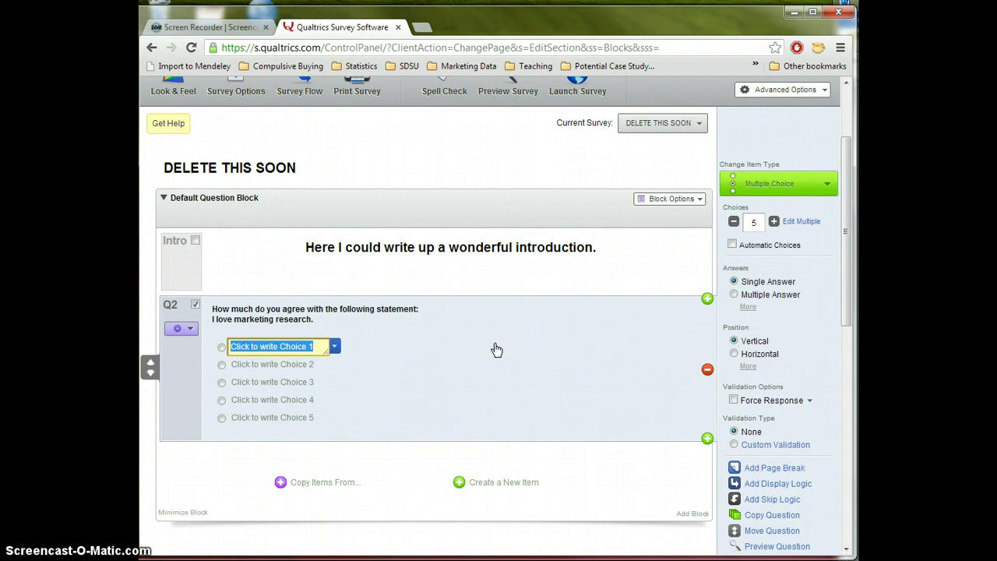
text(Strongl)
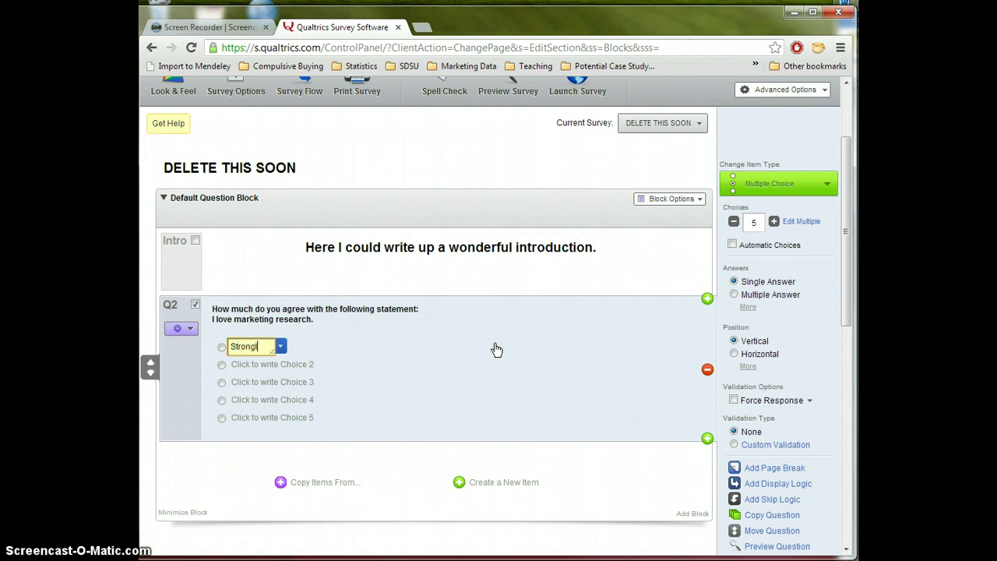
text(y Disagree)
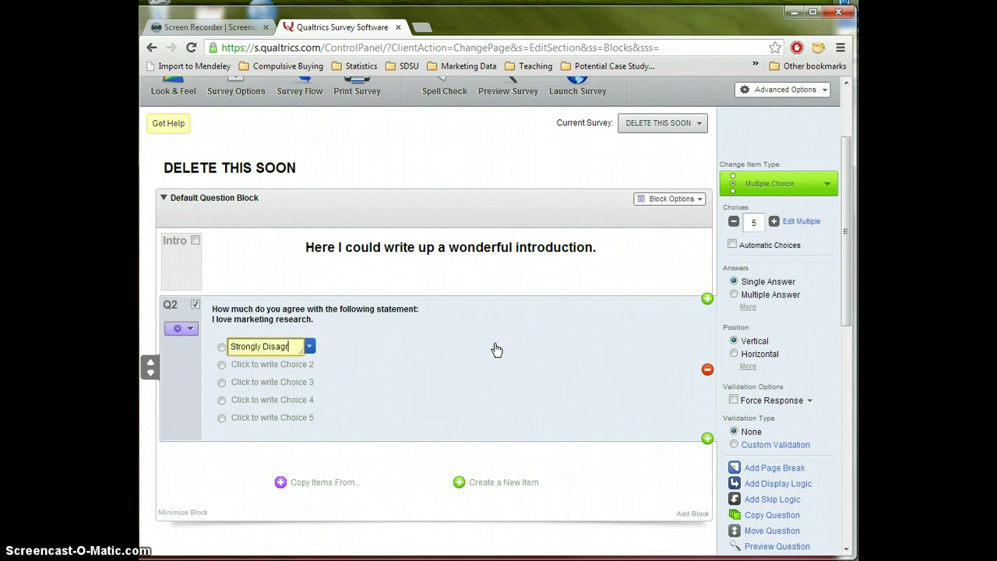
click(236, 396)
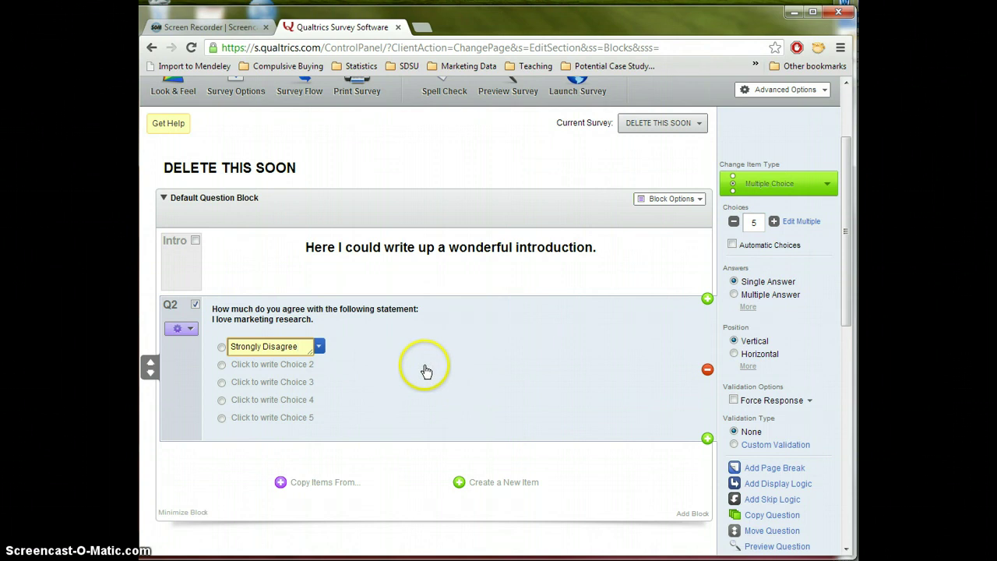
click(733, 245)
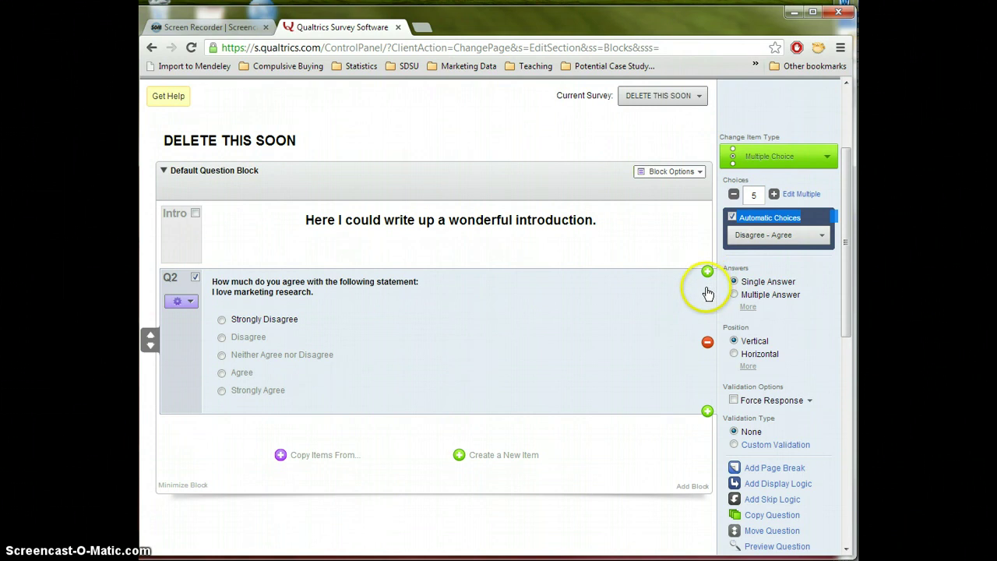
click(616, 355)
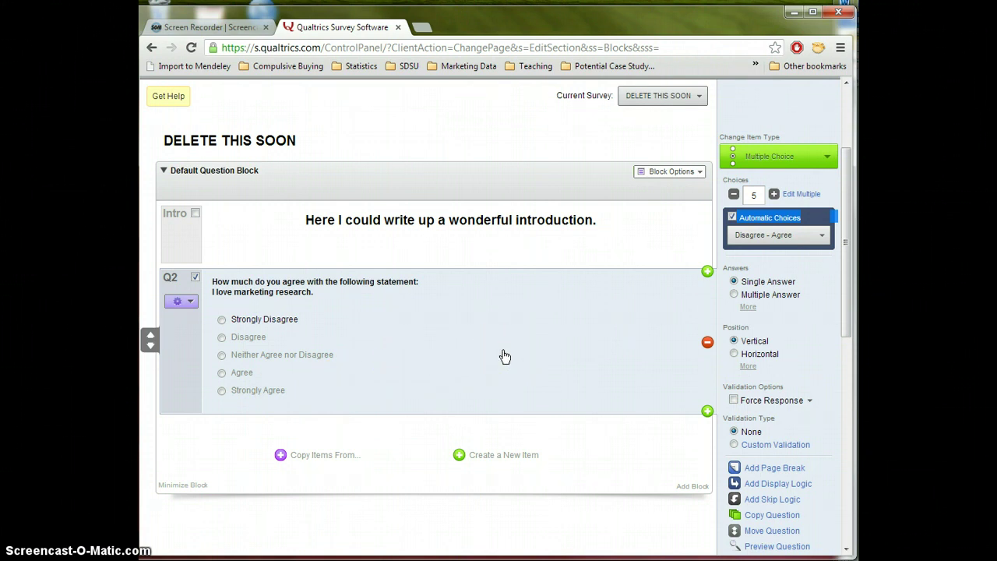
Rename the Q2 question label to LikeMKRes
click(170, 277)
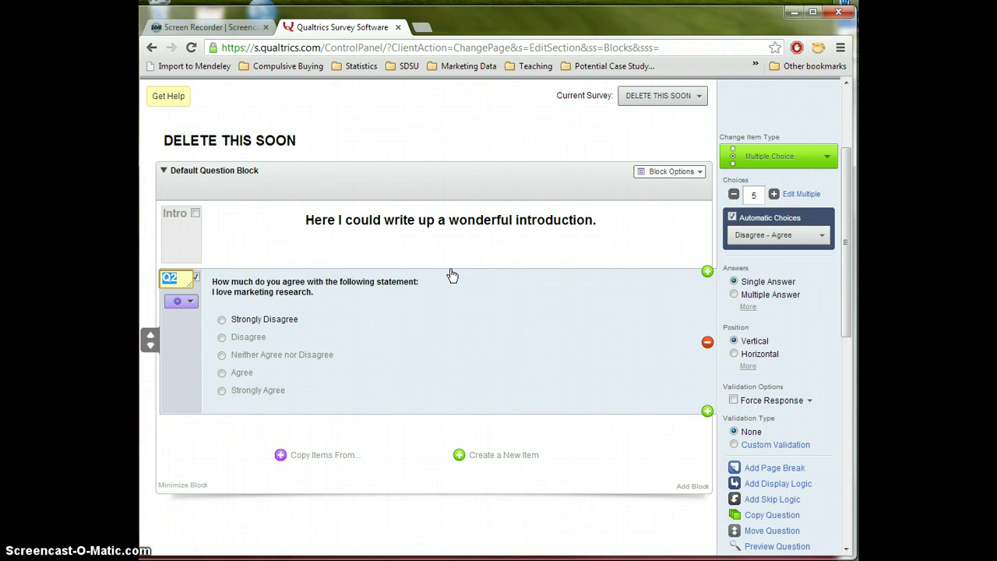
text(LikeMK)
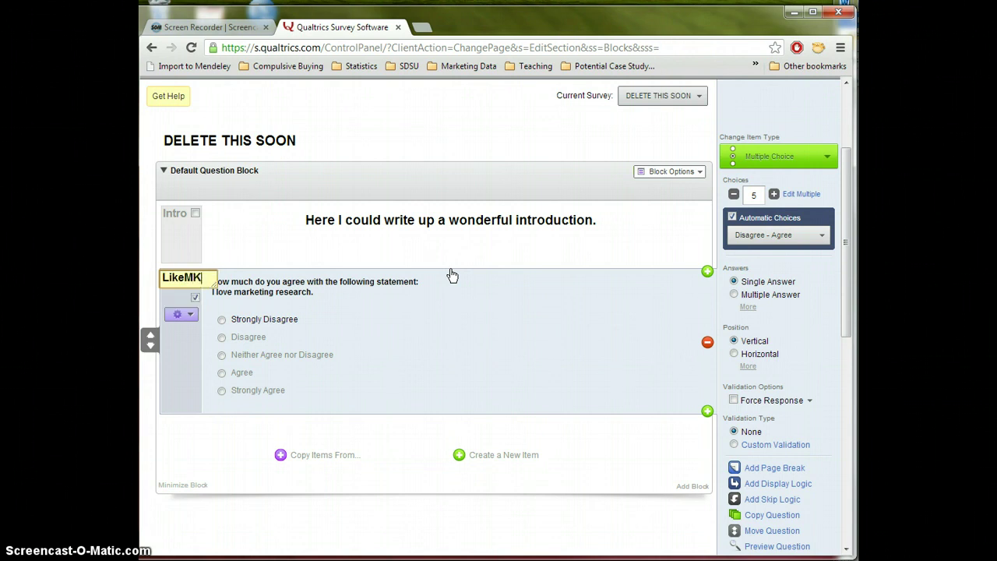
text(Res)
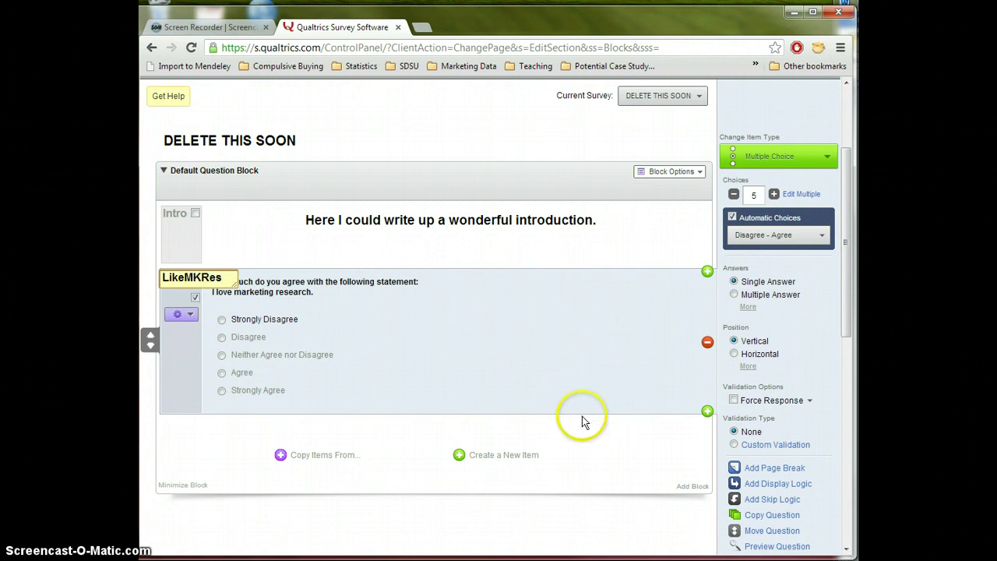
click(581, 376)
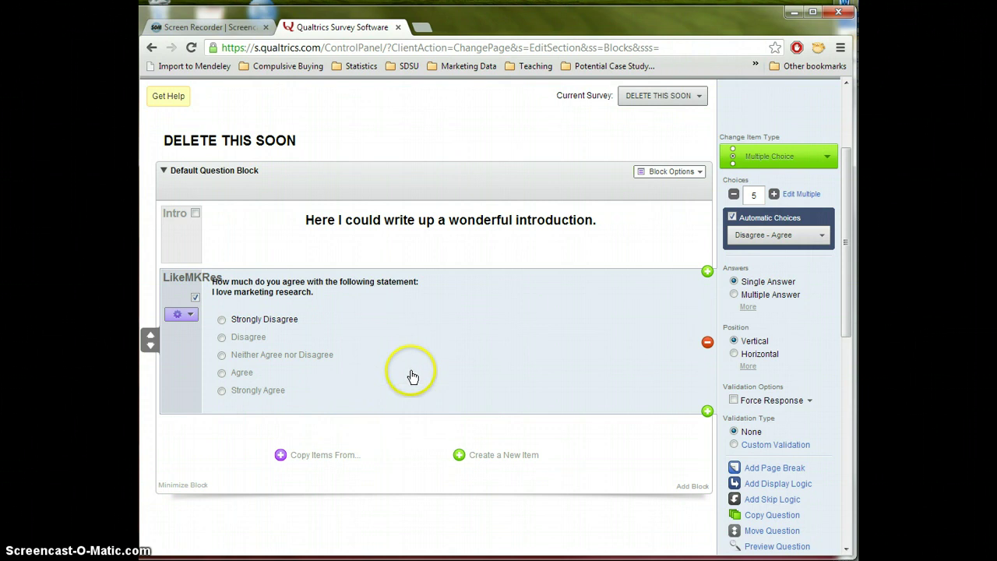
Add Q3 asking 'Which of the following' courses were taken, with first choice Internet Marketing
click(515, 462)
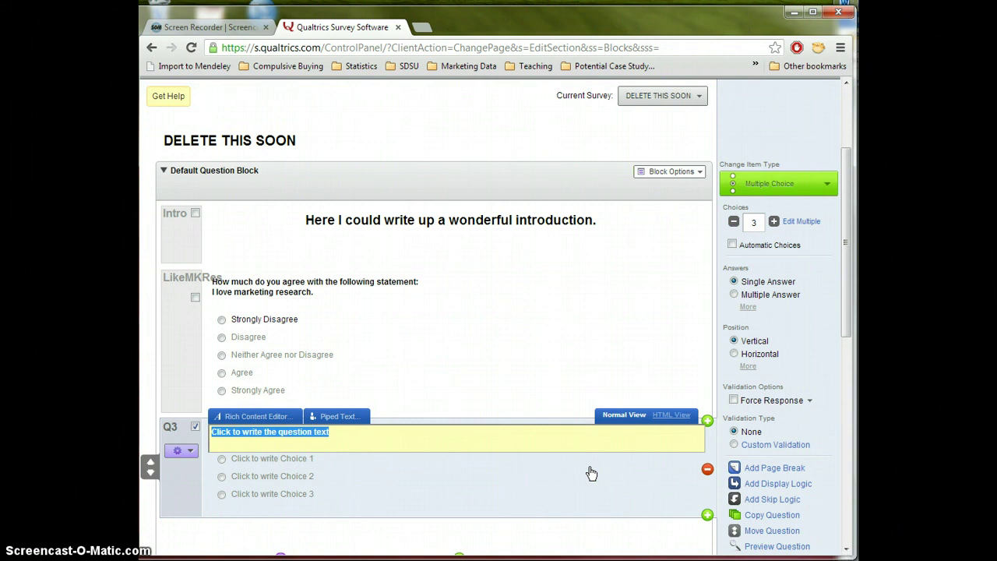
text(Which)
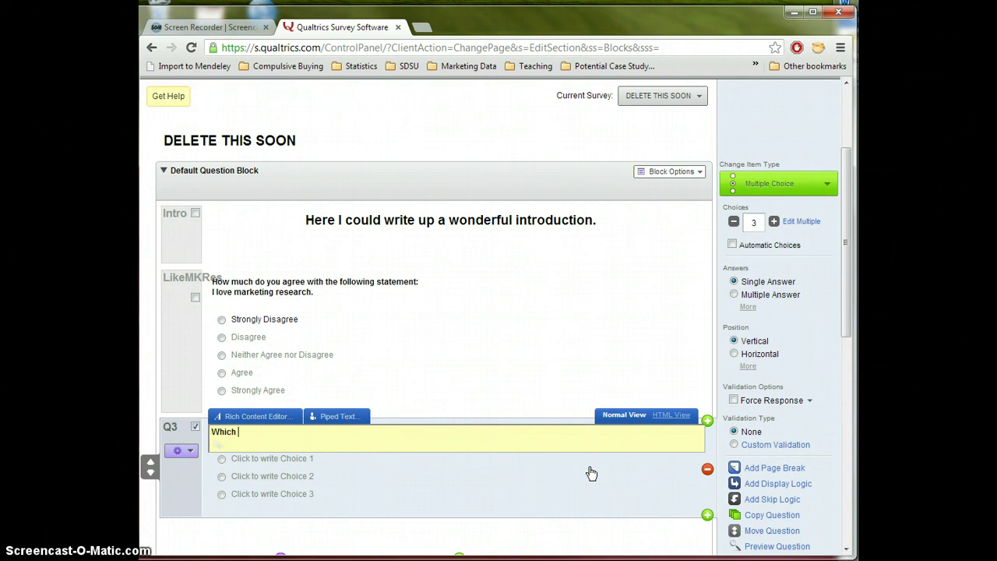
text( of the following marketing courses have you taken in the past?)
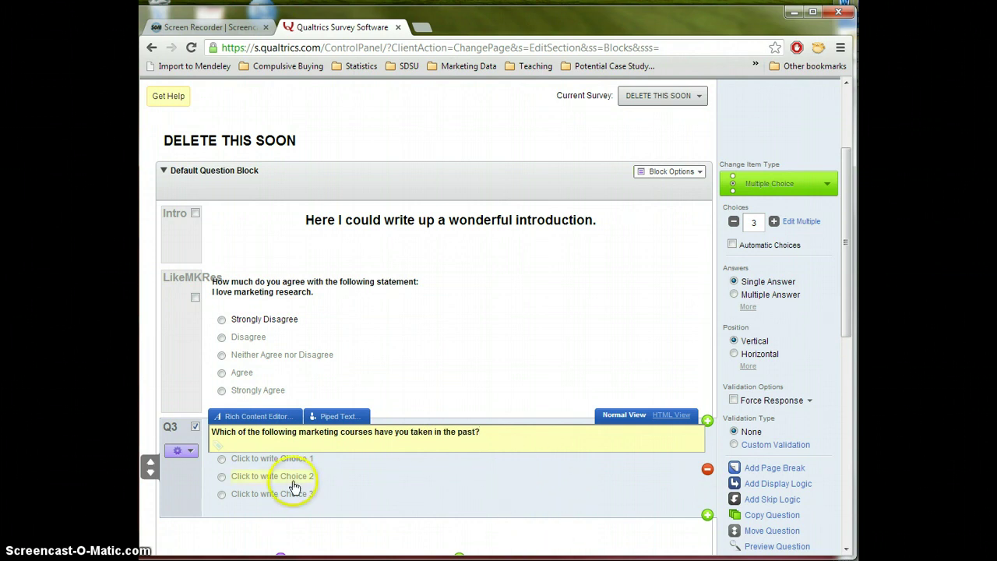
click(287, 460)
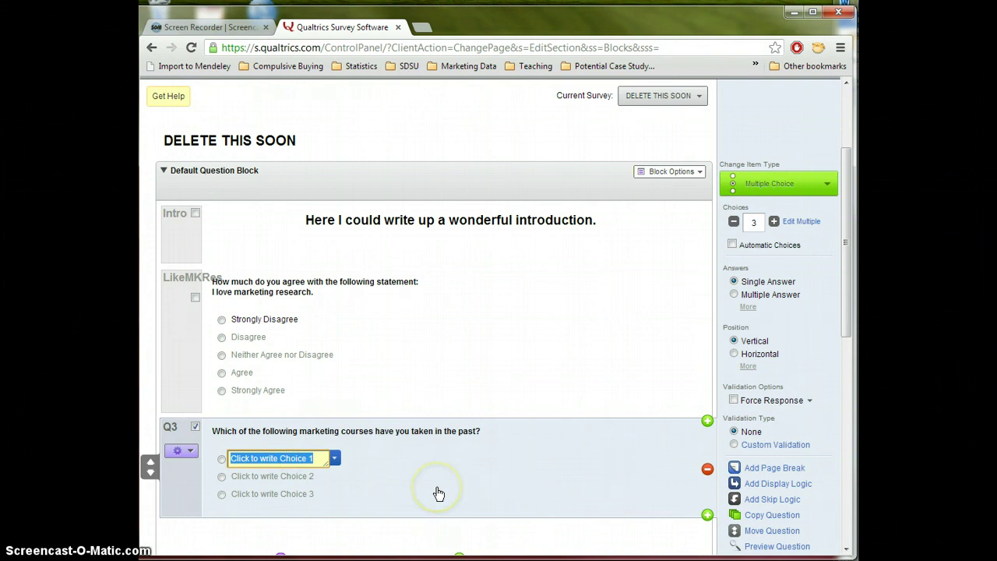
text(Internet Marketing)
Fill in the remaining Q3 choices Consumer Behavior and Direct Marketing
click(276, 478)
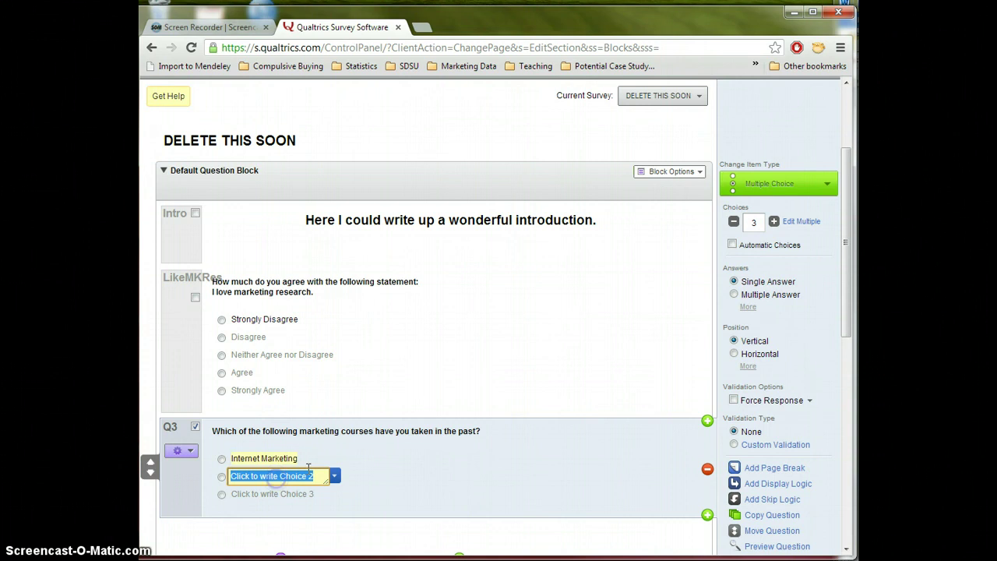
text(Consumer )
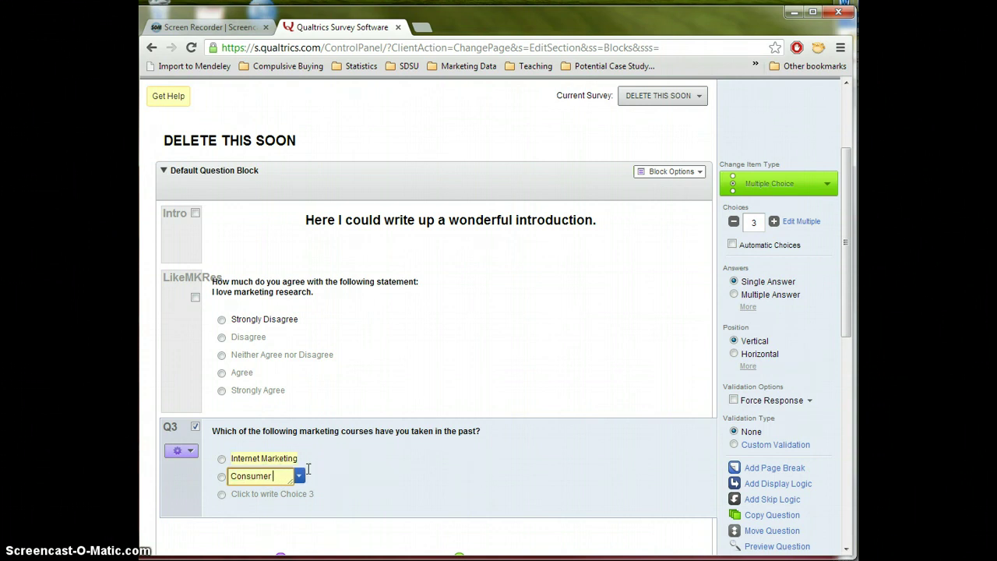
text(Behavri)
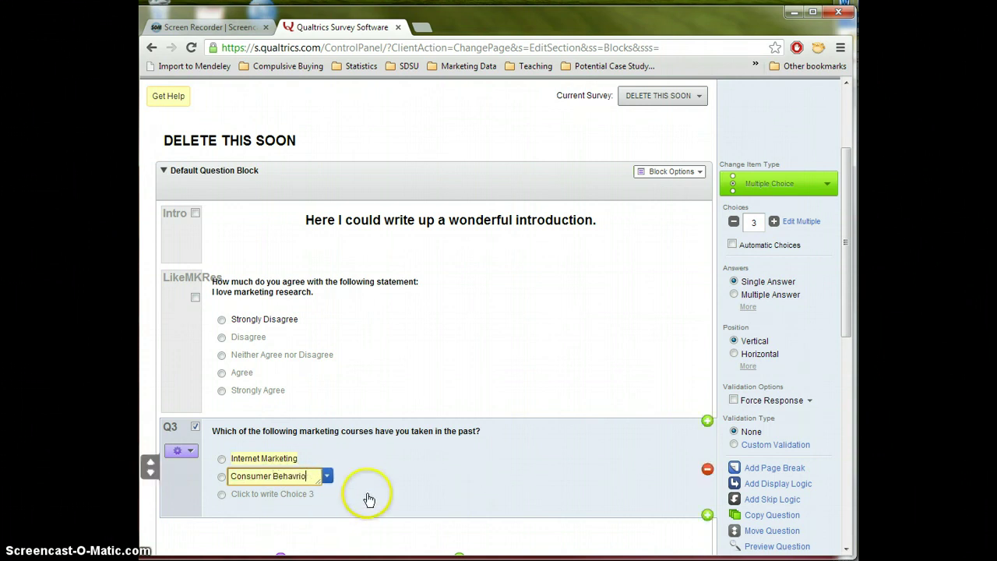
key(BackSpace)
key(BackSpace)
text(ior)
click(294, 495)
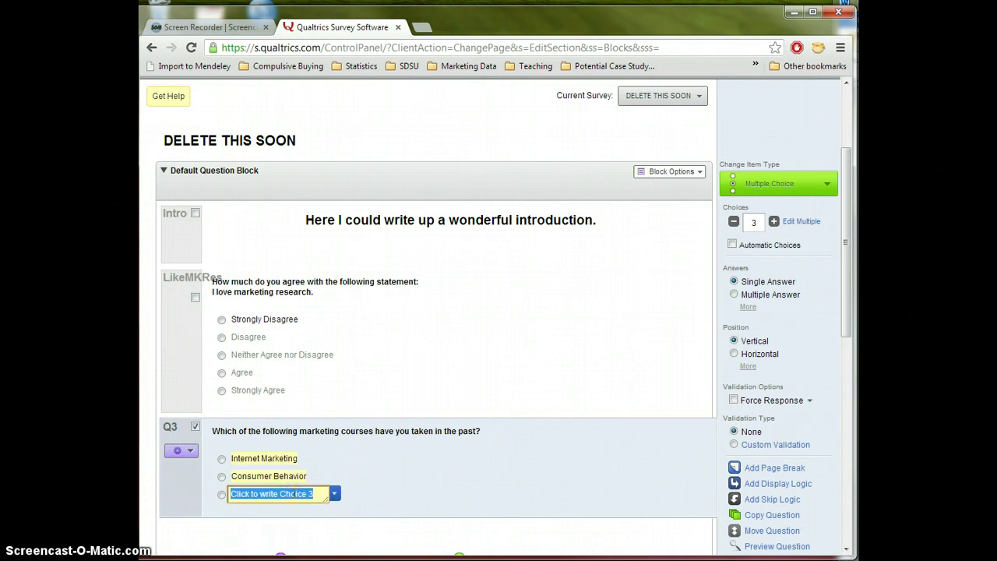
text(Direct Marketing)
click(433, 484)
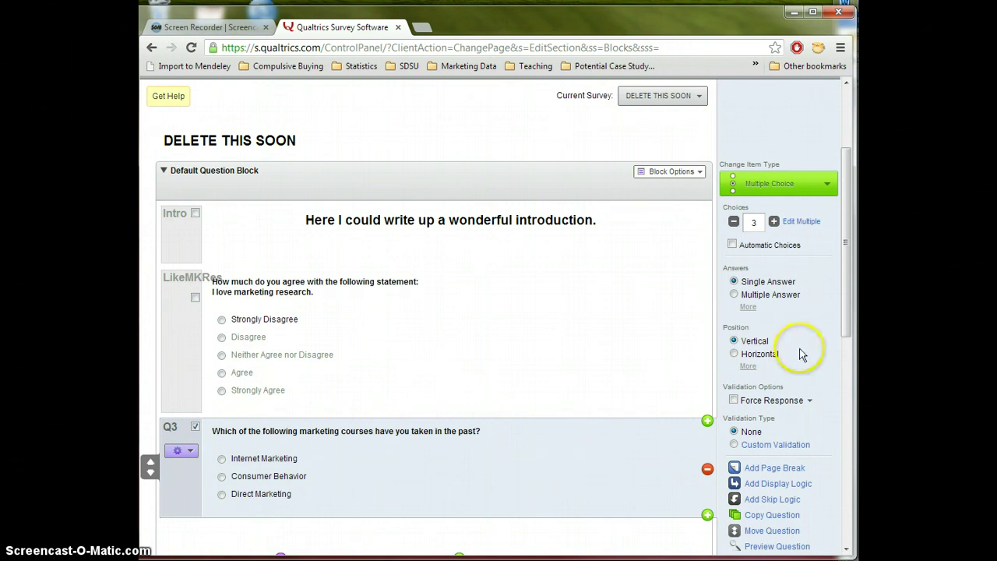
Switch Q3 to Multiple Answer, then tick and clear the course checkboxes to test them
click(734, 296)
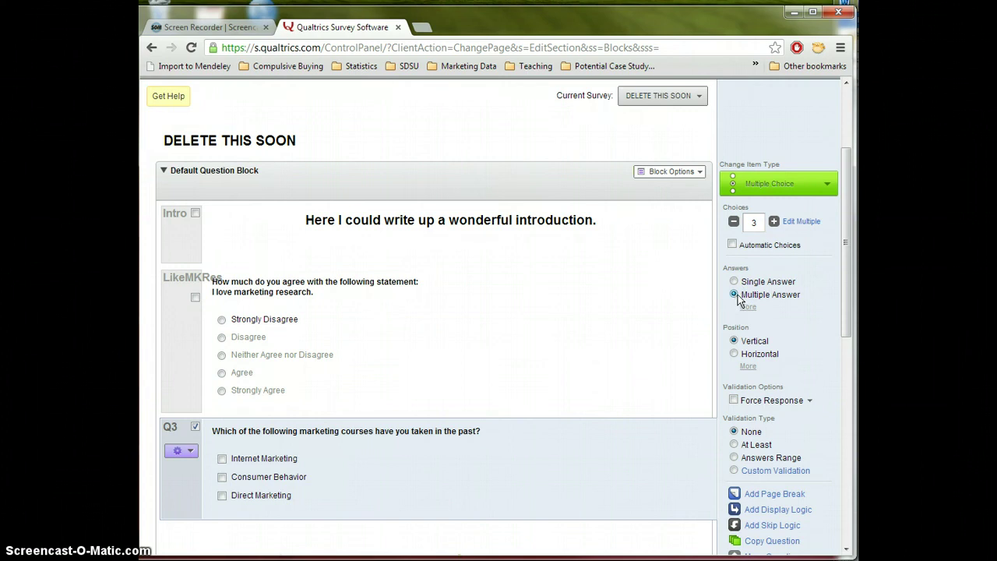
click(222, 459)
click(222, 477)
click(222, 496)
click(222, 476)
click(222, 459)
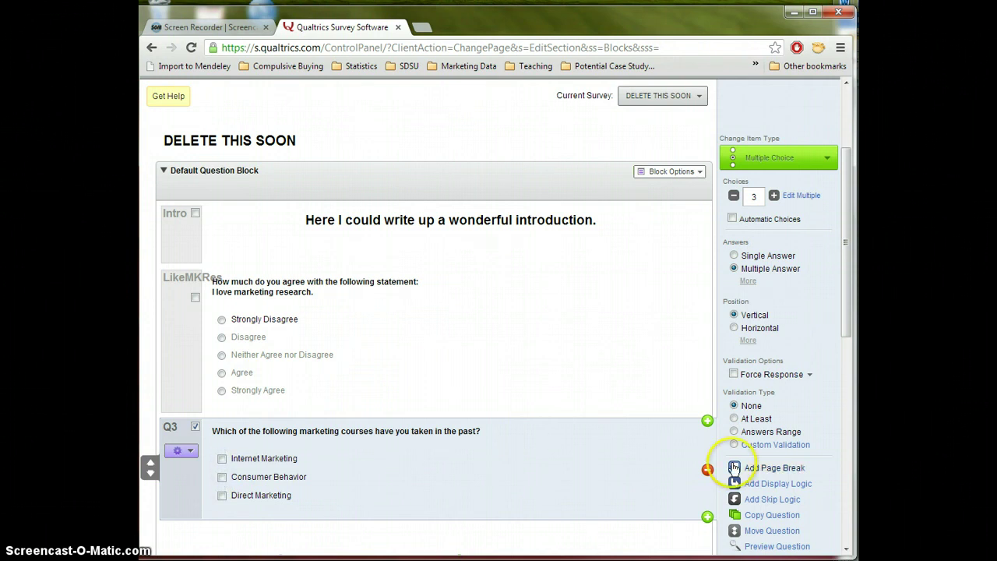
drag(847, 321, 846, 339)
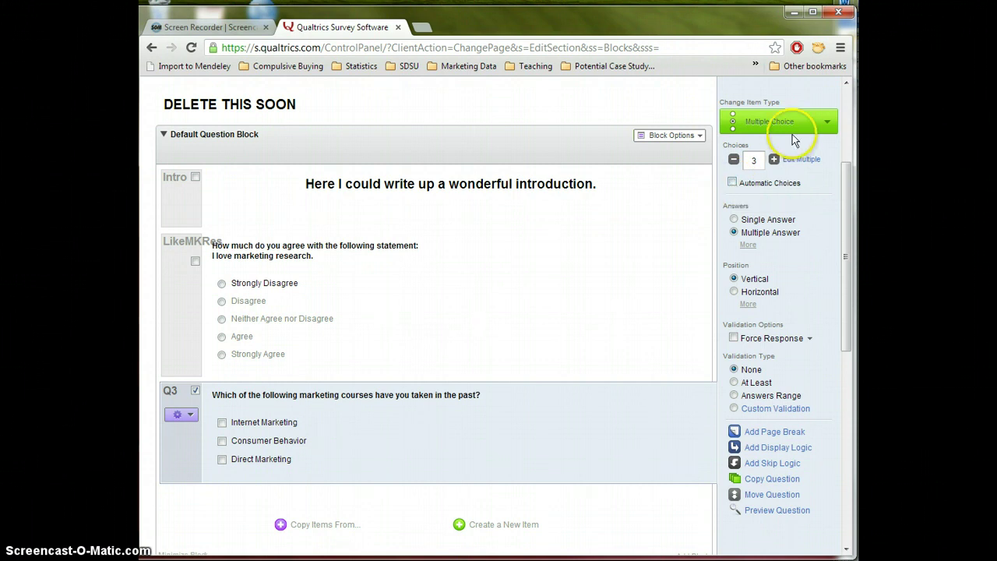
Check Q3's question types unchanged, then reveal Dropdown List, Select Box, Multi Select Box and Column options
click(826, 122)
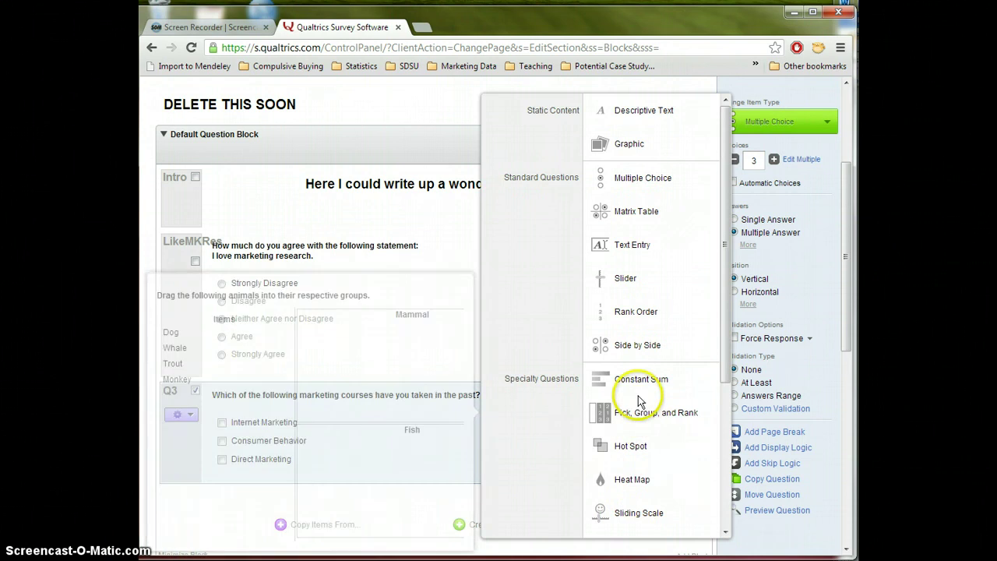
click(847, 170)
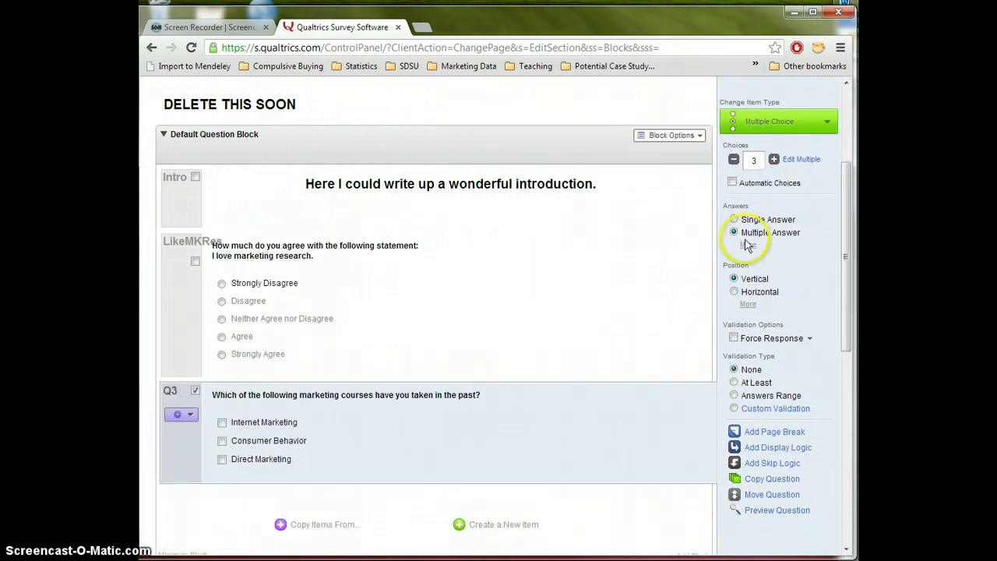
click(748, 245)
click(748, 342)
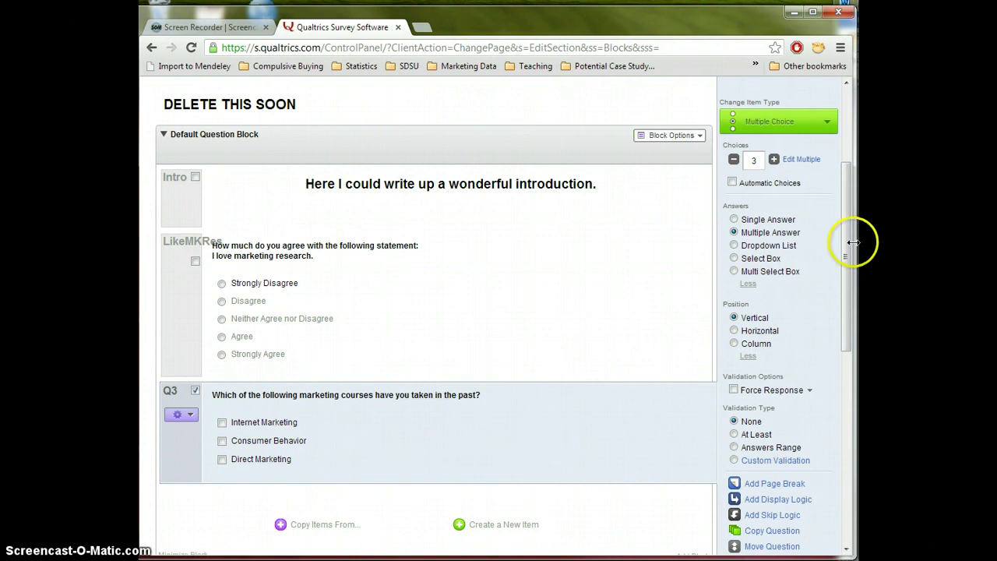
mouse_move(847, 238)
mouse_down()
mouse_move(845, 289)
mouse_move(845, 245)
mouse_move(845, 257)
mouse_up()
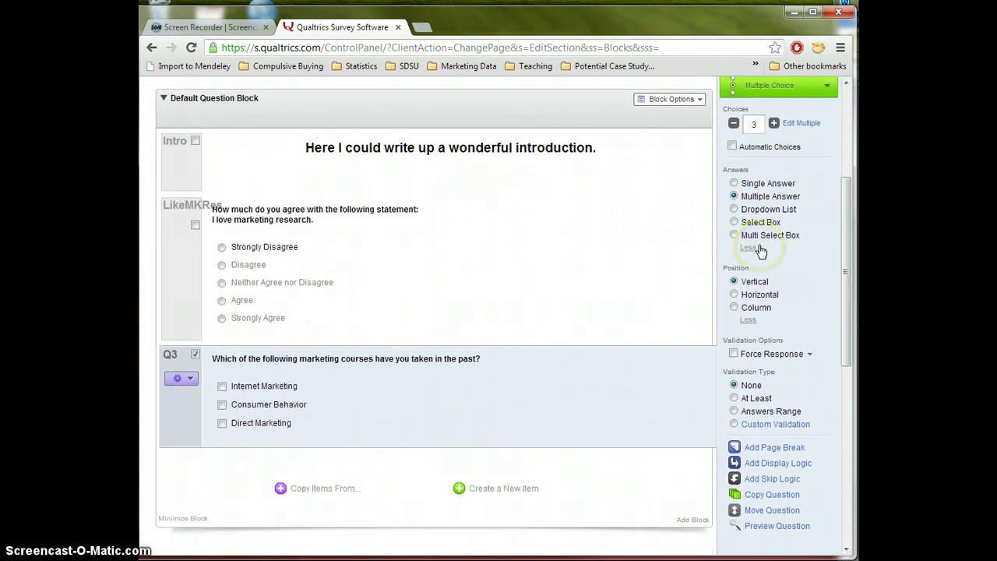
drag(762, 249, 823, 260)
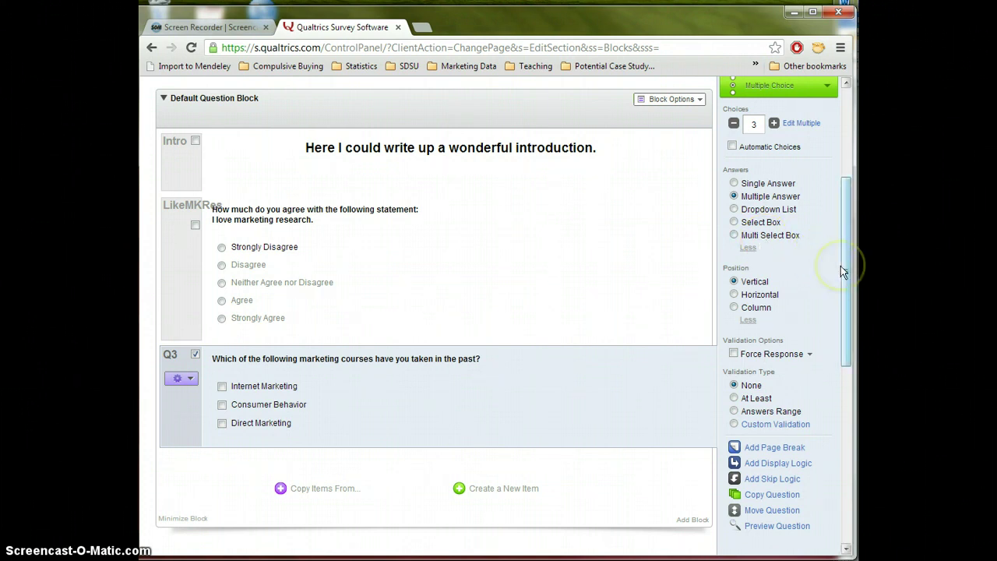
click(846, 273)
scroll(847, 265, up, 1)
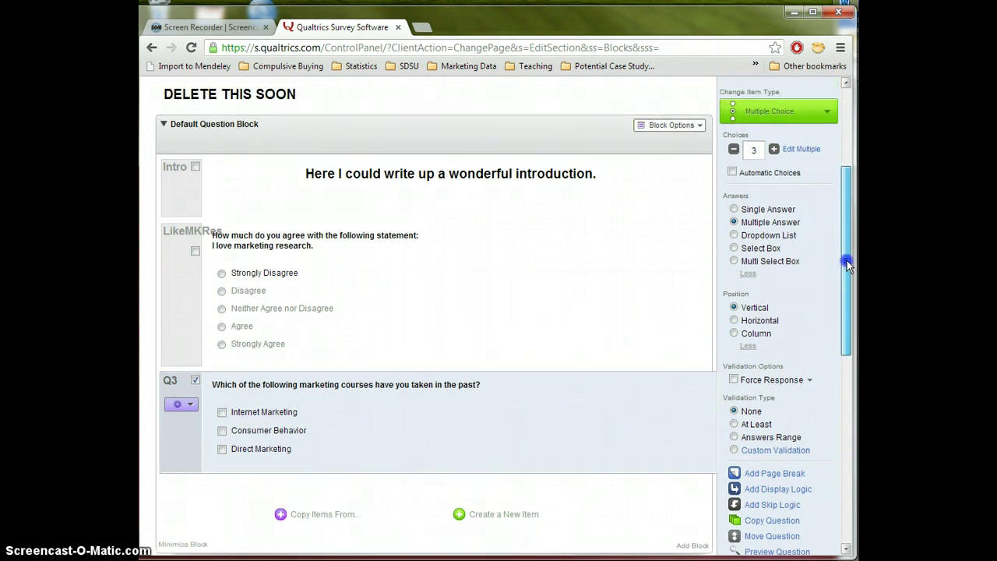
click(847, 276)
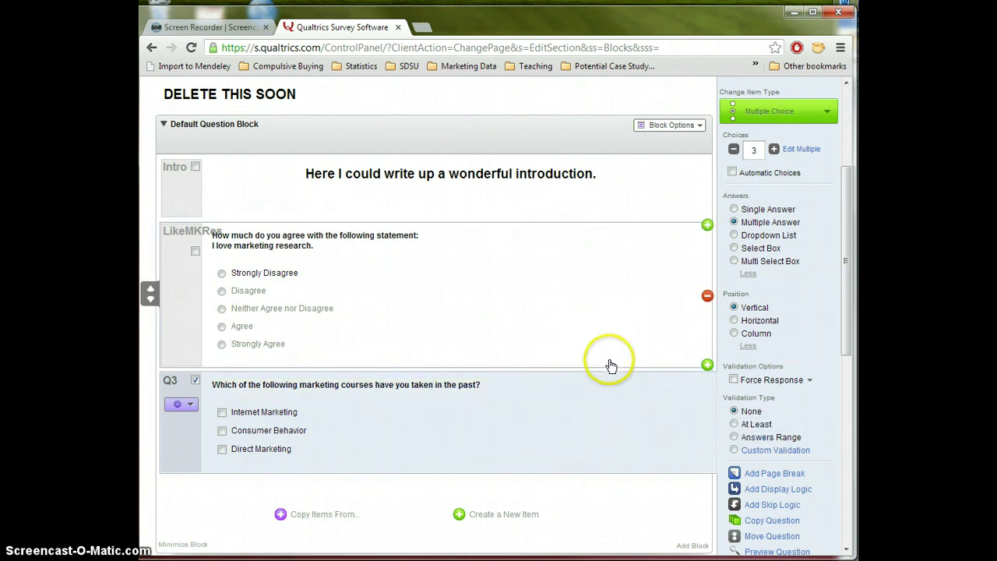
mouse_move(851, 270)
mouse_down()
mouse_move(859, 215)
mouse_move(857, 267)
mouse_up()
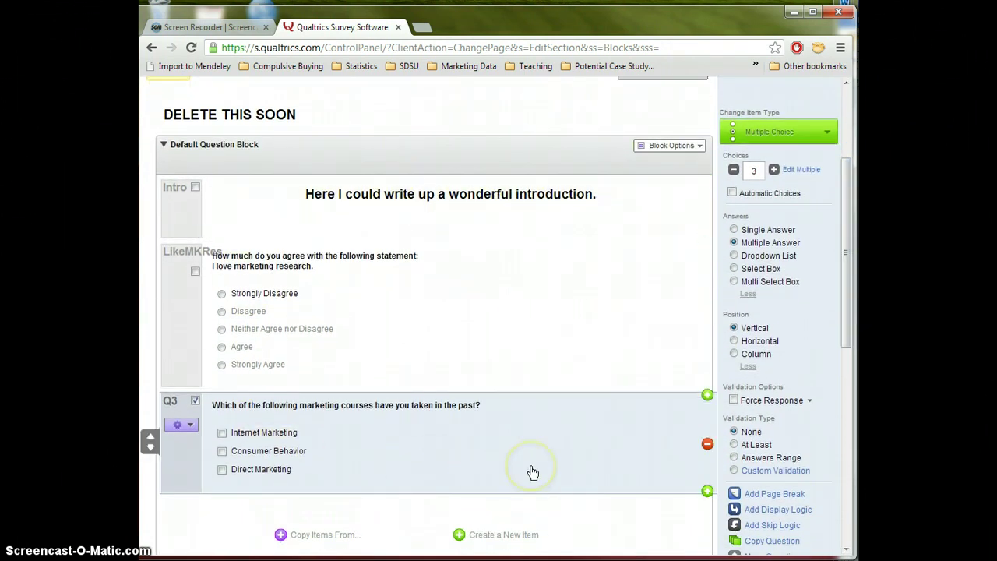
Export the survey to Word with coded values included, saving DELETE_THIS_SOON.docx
drag(852, 329, 852, 260)
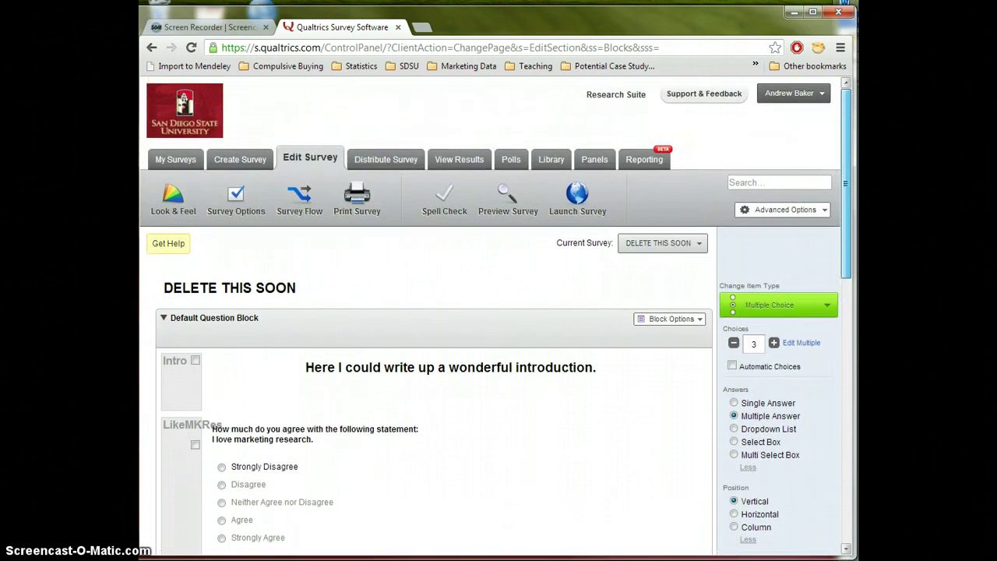
click(769, 212)
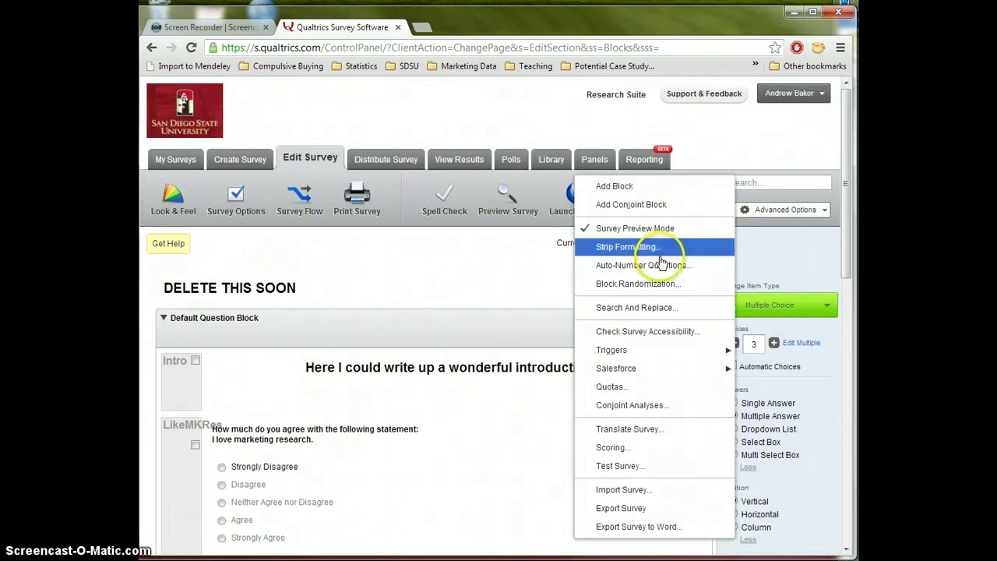
click(656, 529)
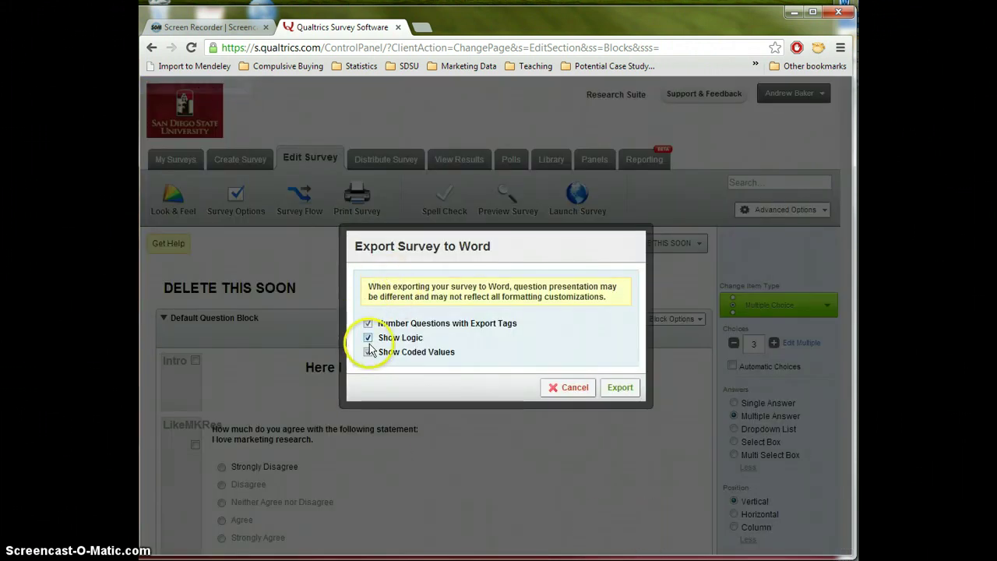
click(367, 351)
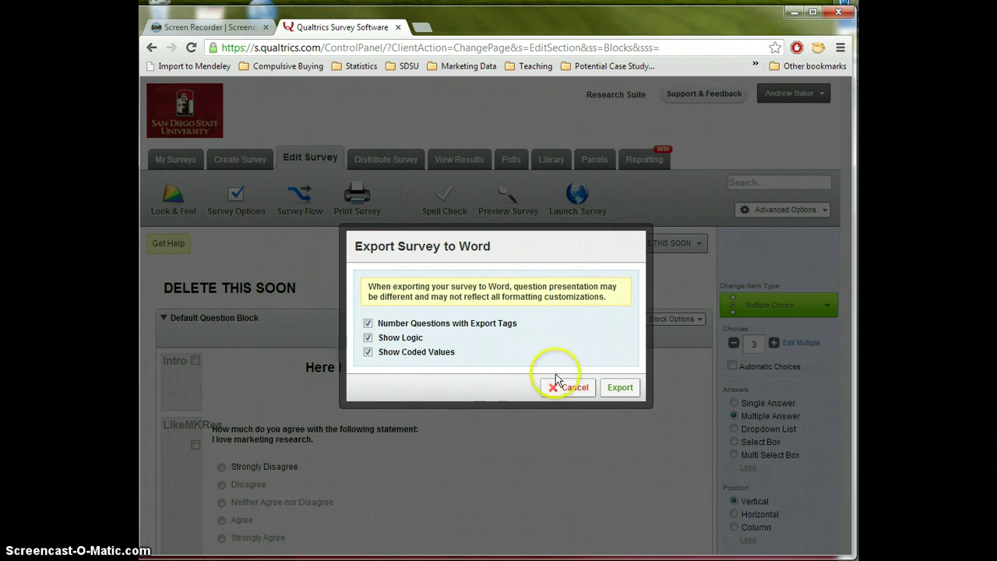
click(619, 388)
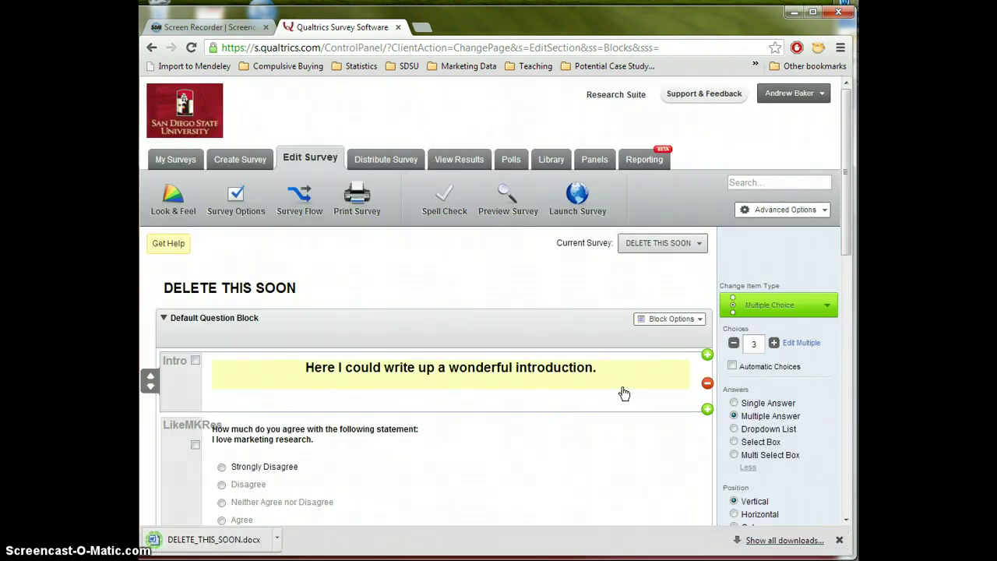
Open DELETE_THIS_SOON.docx in Word and enlarge the document window
click(216, 540)
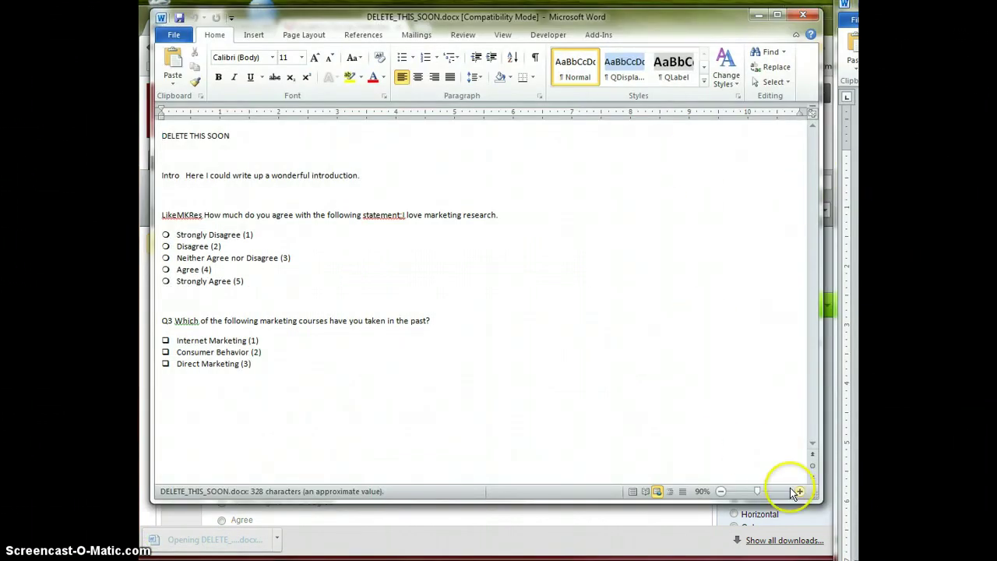
click(817, 507)
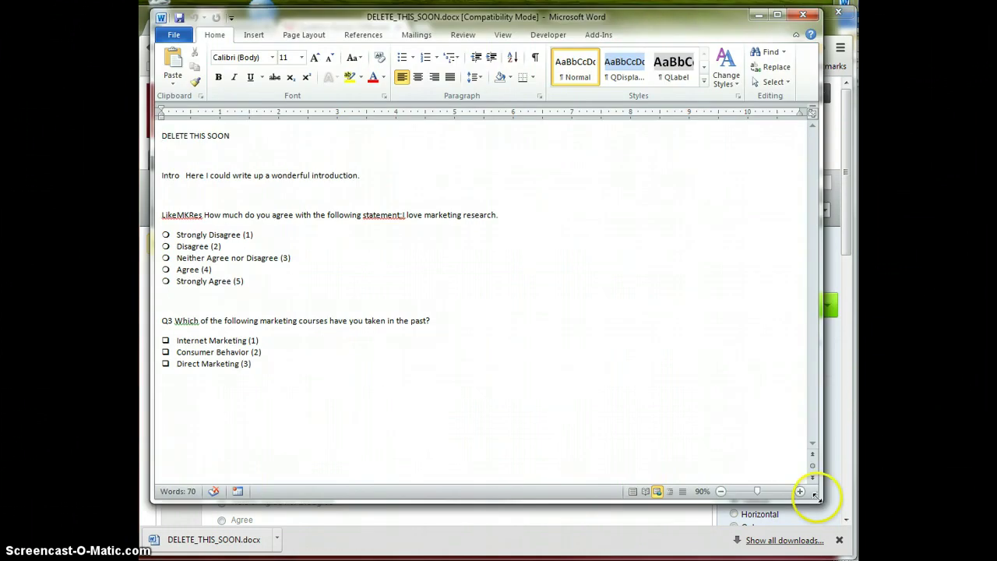
drag(822, 519, 847, 548)
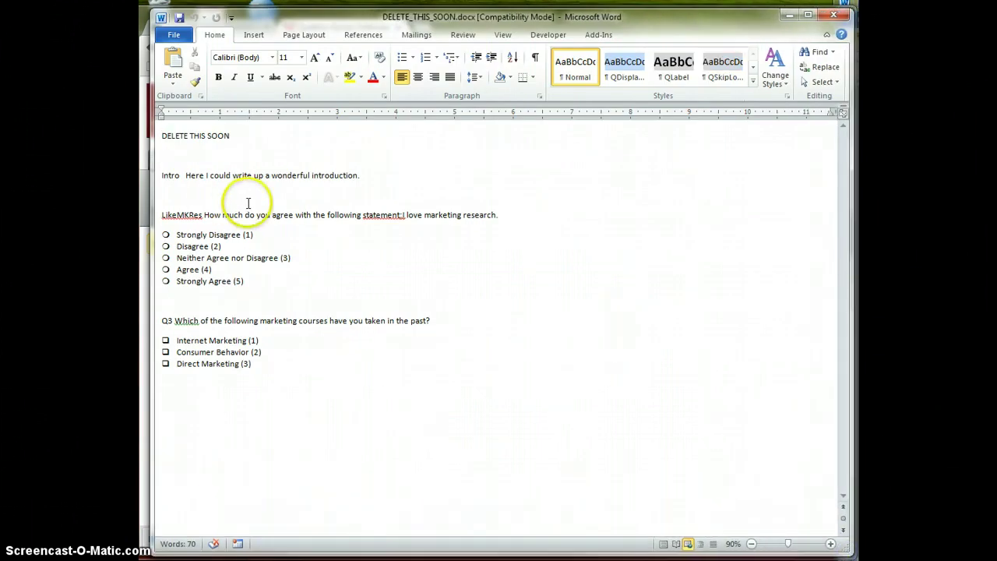
Make the Intro, LikeMKRes and Q3 question labels bold
click(167, 156)
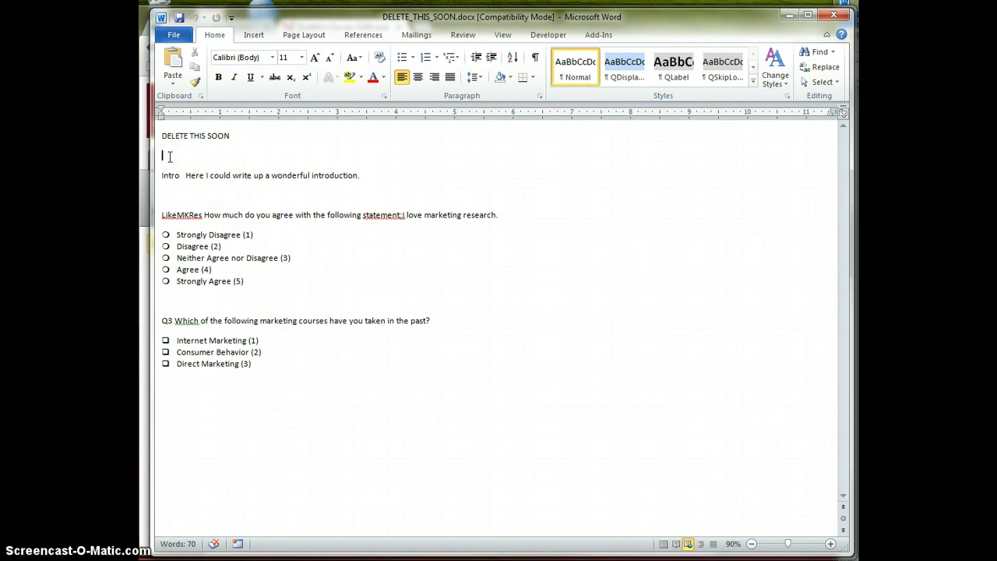
click(175, 175)
key(ctrl+b)
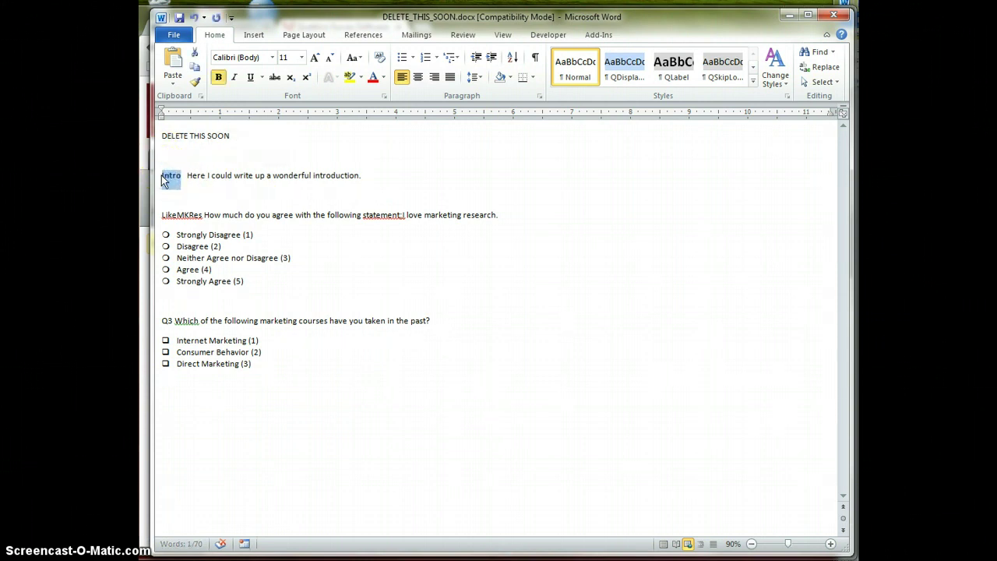
click(153, 215)
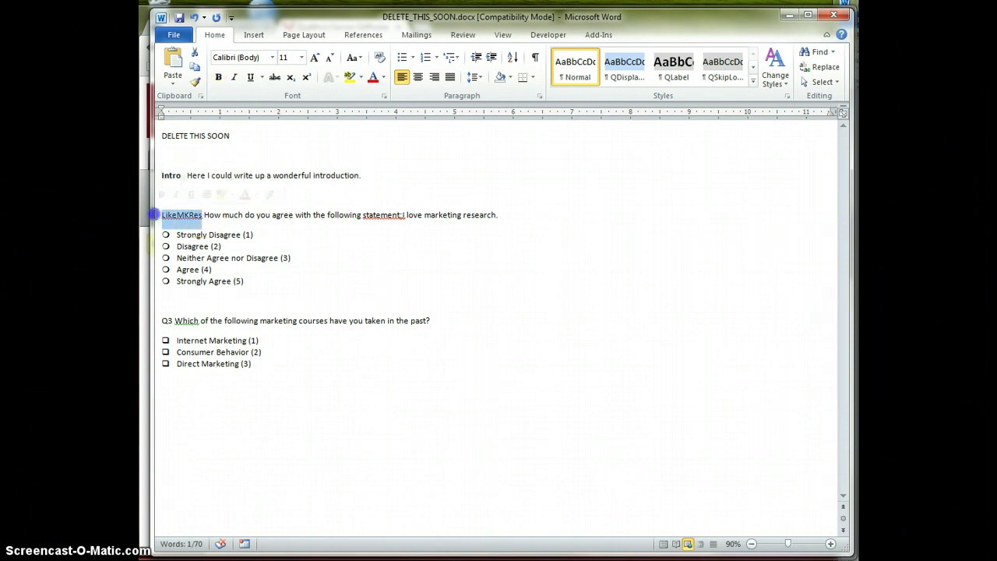
key(ctrl+b)
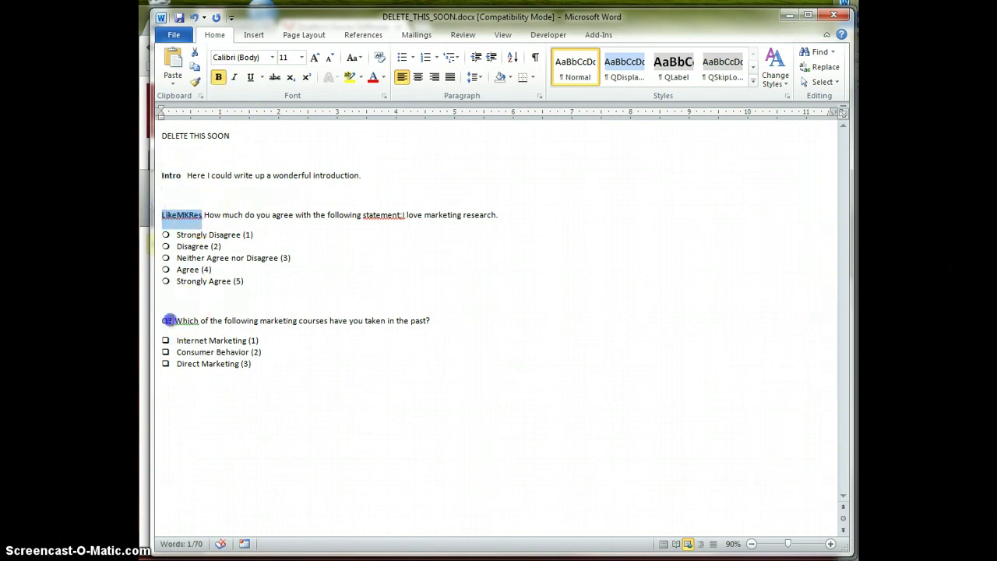
double_click(163, 320)
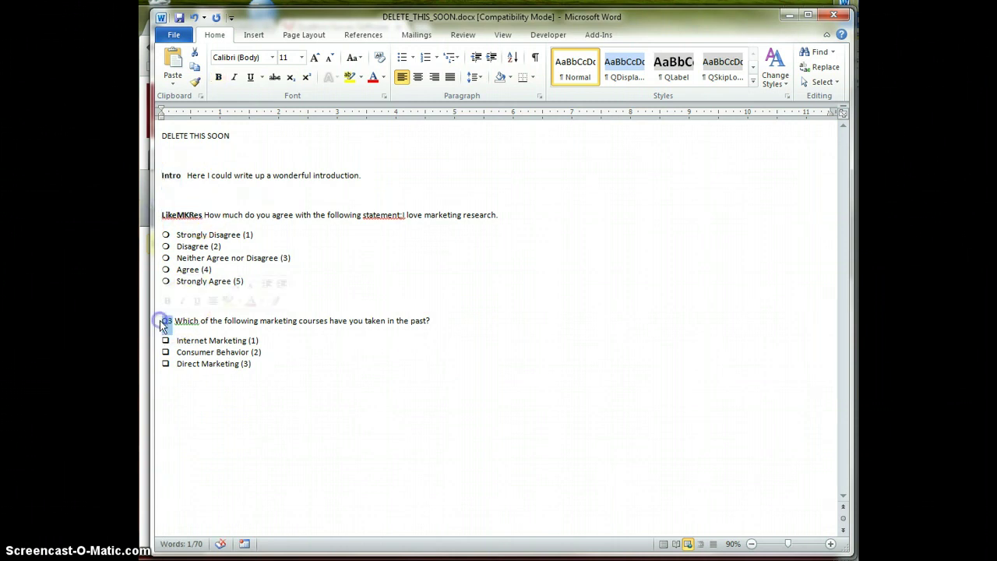
key(ctrl+b)
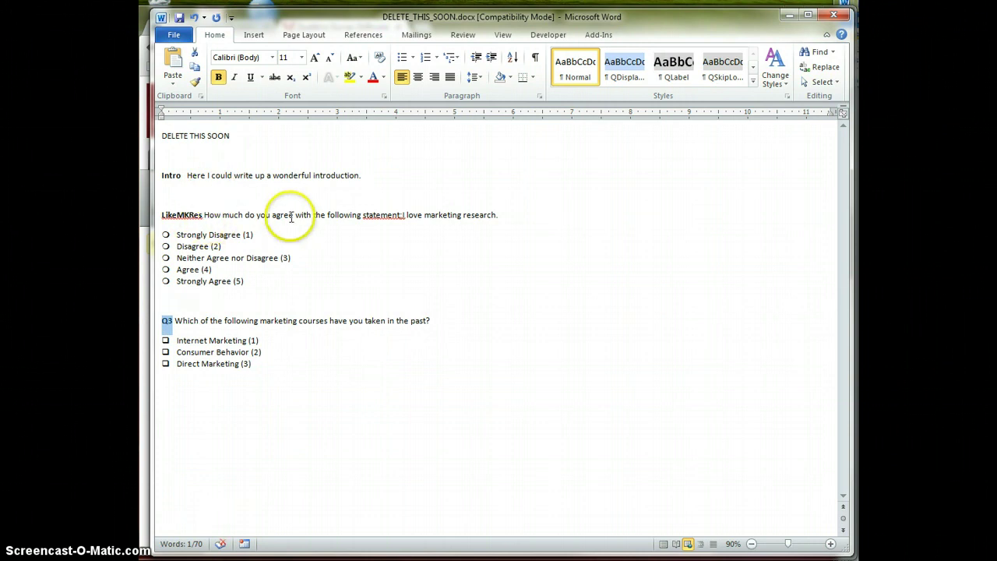